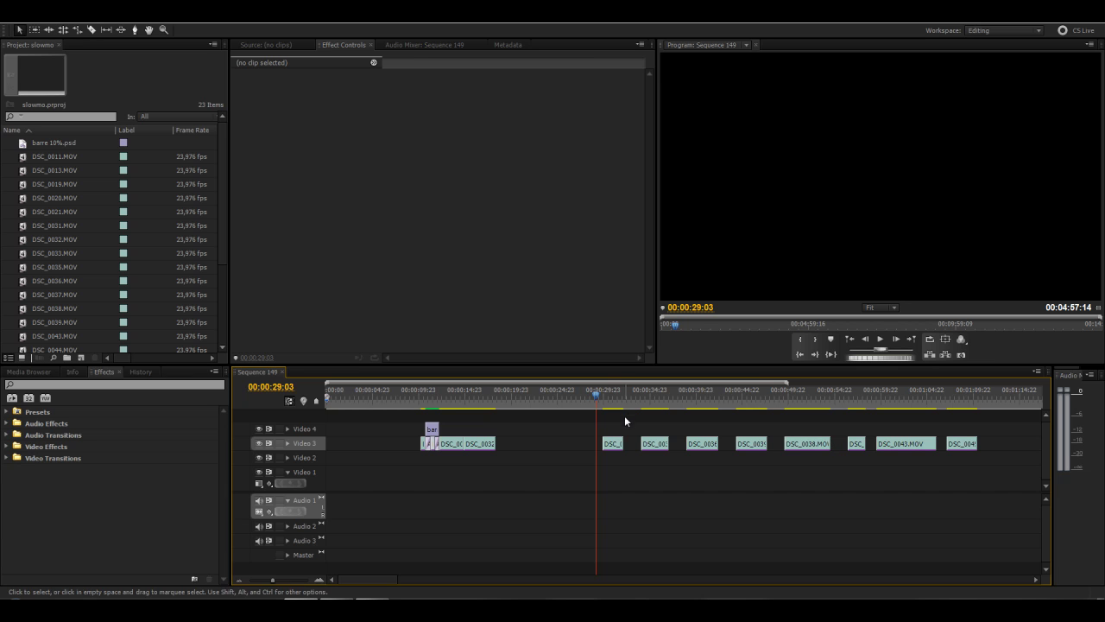
- Play the first two clips of the spaced-out group on Video 3, starting each just before its beginning
{"action": "left_click_drag", "start_coordinate": [597, 398], "coordinate": [601, 399]}
{"action": "left_click", "coordinate": [602, 397]}
{"action": "left_click_drag", "start_coordinate": [602, 397], "coordinate": [598, 396]}
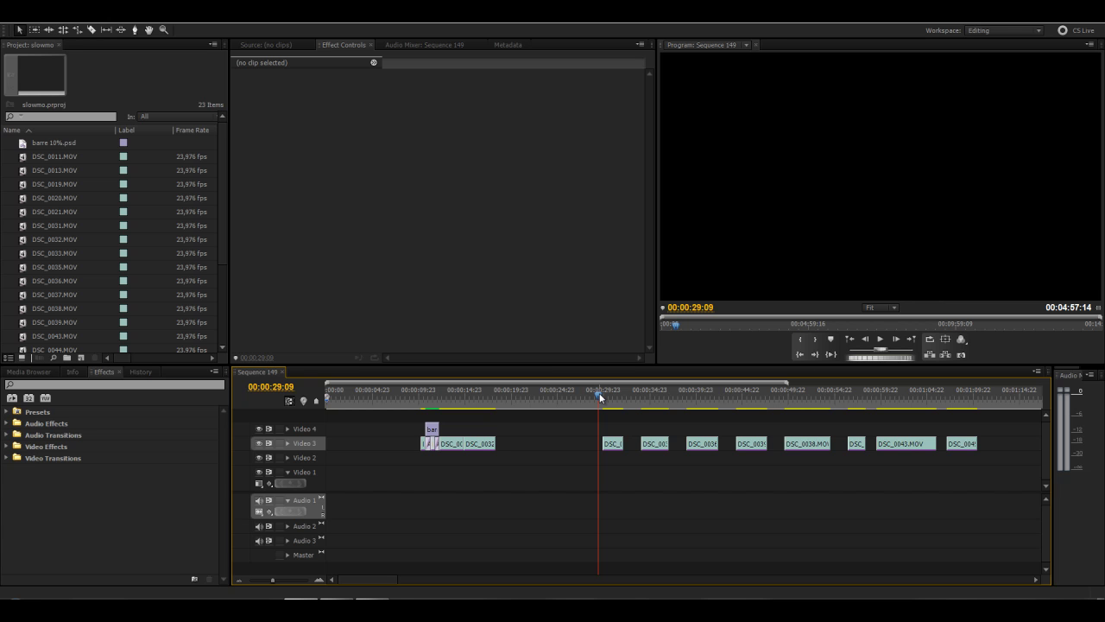
{"action": "key", "text": "space"}
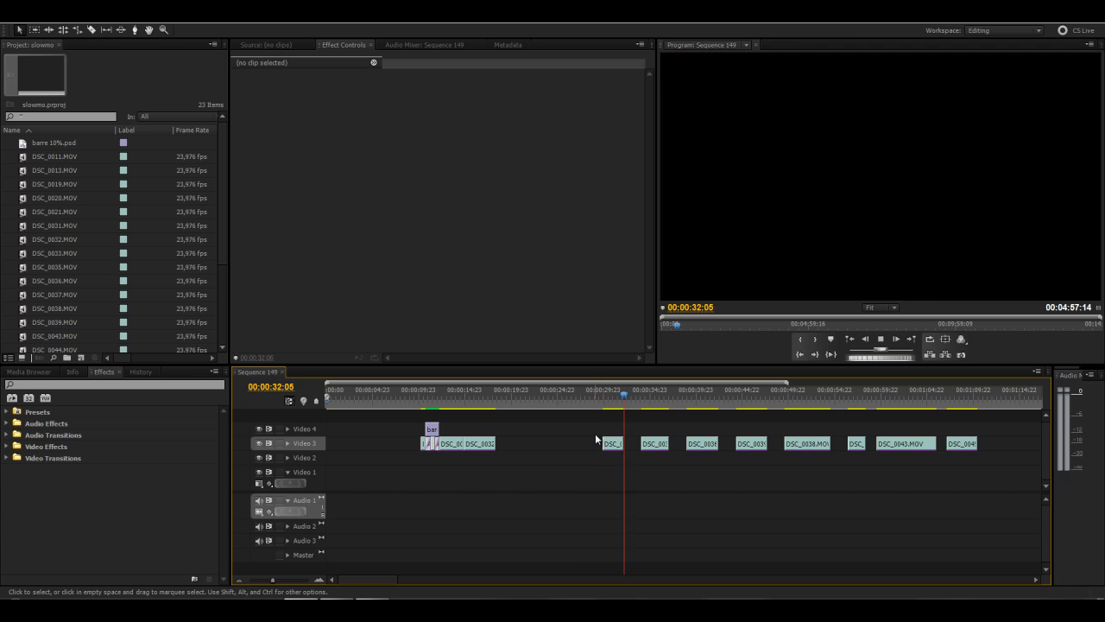
{"action": "key", "text": "space"}
{"action": "mouse_move", "coordinate": [627, 394]}
{"action": "left_mouse_down"}
{"action": "mouse_move", "coordinate": [604, 397]}
{"action": "mouse_move", "coordinate": [646, 398]}
{"action": "mouse_move", "coordinate": [633, 397]}
{"action": "left_mouse_up"}
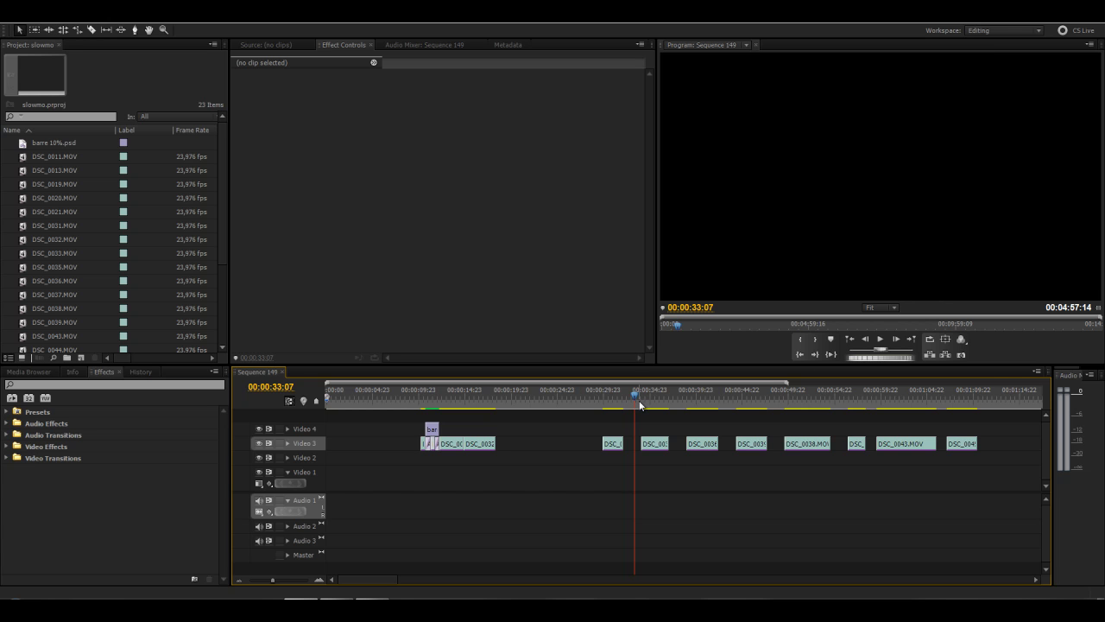
{"action": "key", "text": "space"}
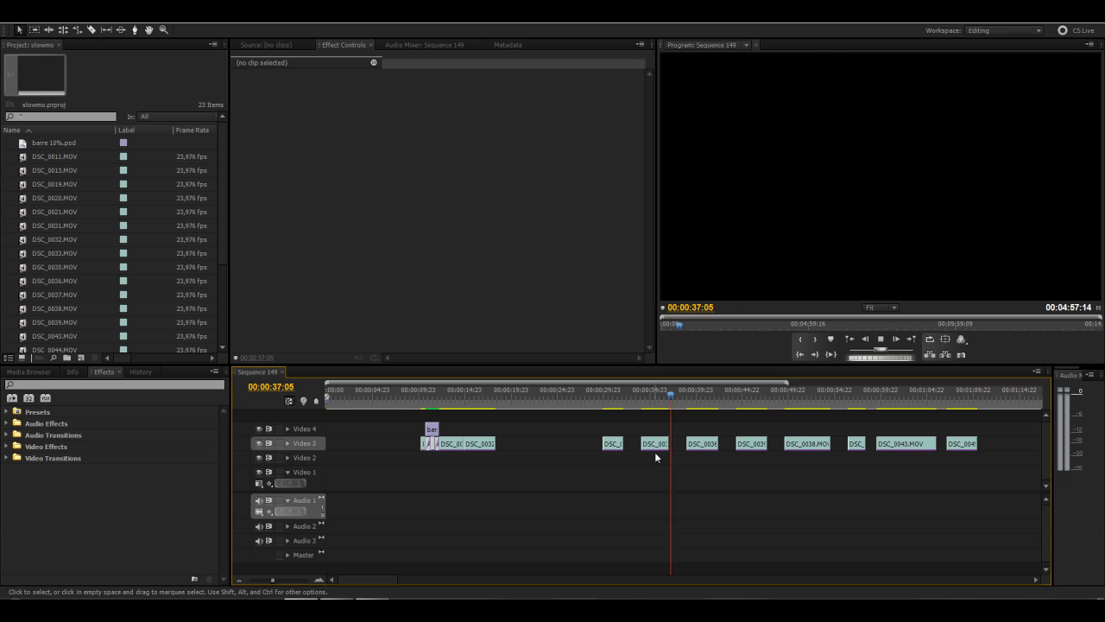
{"action": "key", "text": "space"}
- Play the third and fourth clips of the spaced-out group on Video 3, starting just ahead of each
{"action": "left_click", "coordinate": [682, 396]}
{"action": "mouse_move", "coordinate": [683, 397]}
{"action": "left_mouse_down"}
{"action": "mouse_move", "coordinate": [663, 396]}
{"action": "mouse_move", "coordinate": [681, 396]}
{"action": "left_mouse_up"}
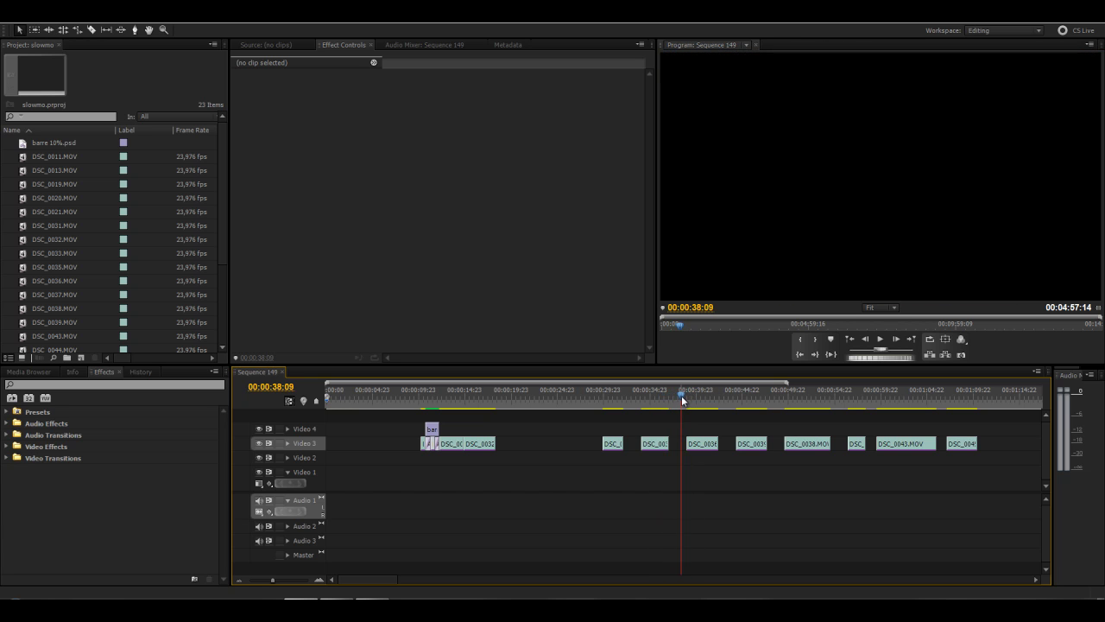
{"action": "key", "text": "space"}
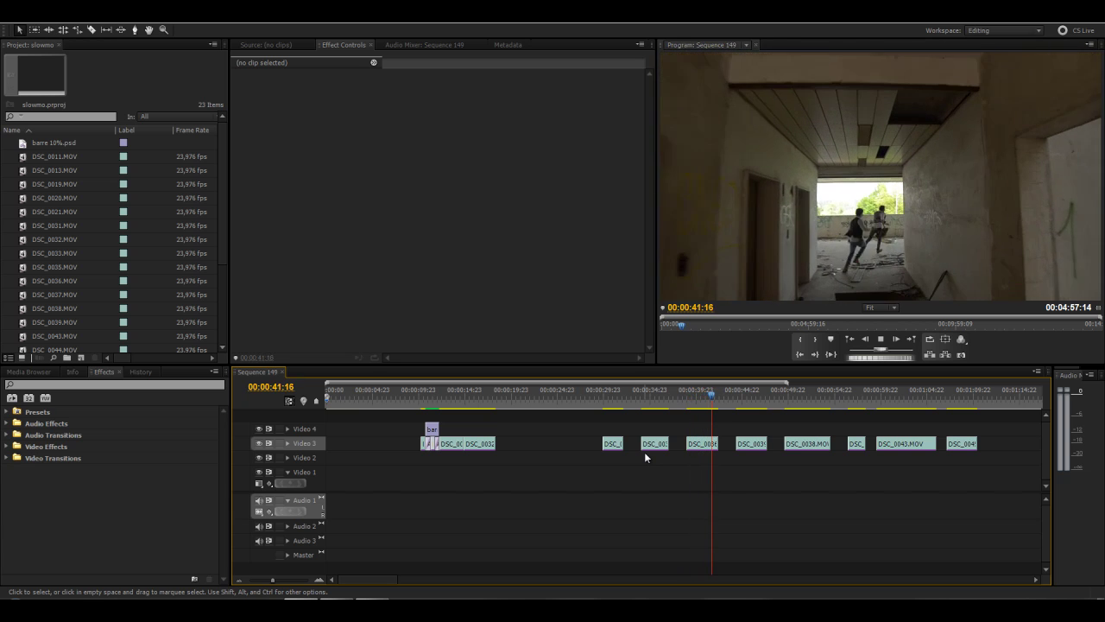
{"action": "left_click", "coordinate": [739, 397]}
{"action": "left_click_drag", "start_coordinate": [739, 397], "coordinate": [730, 397]}
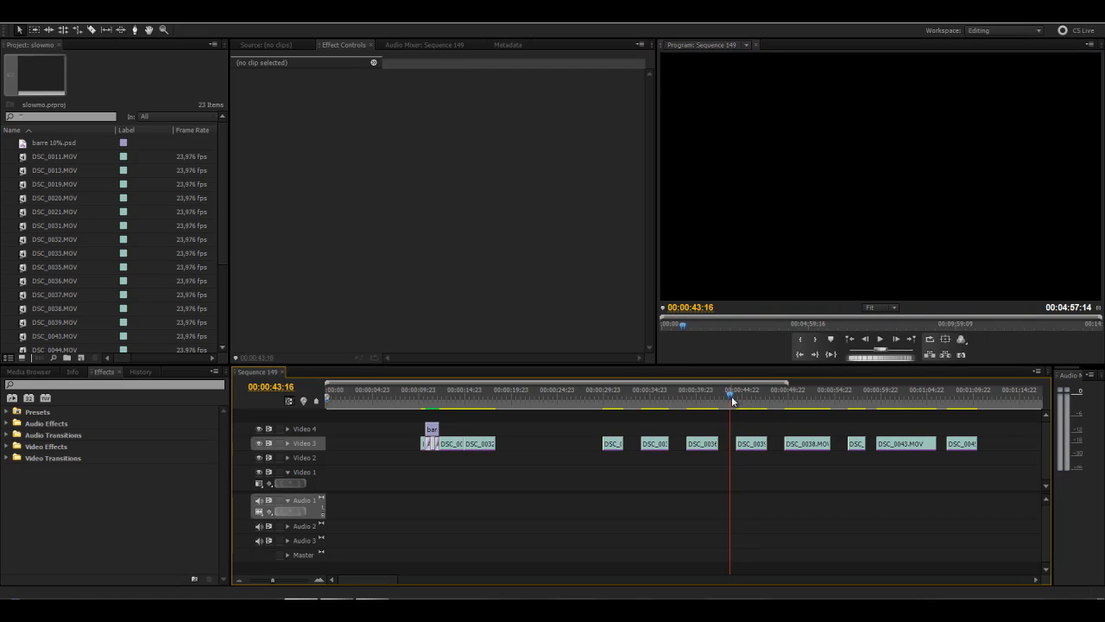
{"action": "key", "text": "space"}
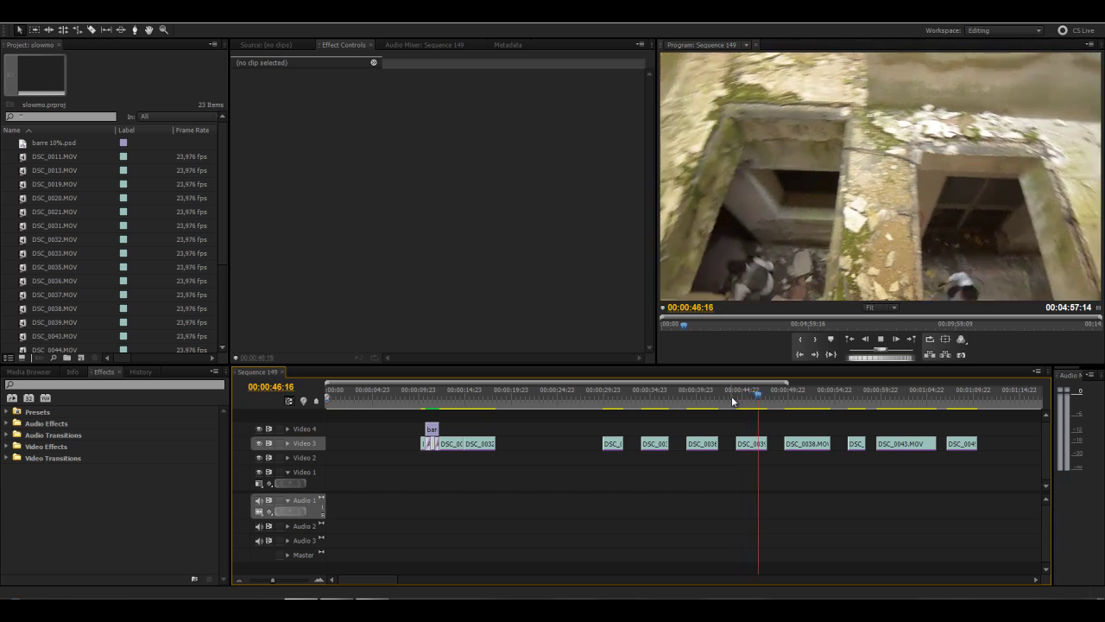
- Play the staircase clip DSC_0038.MOV on Video 3 from its start
{"action": "left_click_drag", "start_coordinate": [762, 395], "coordinate": [785, 401]}
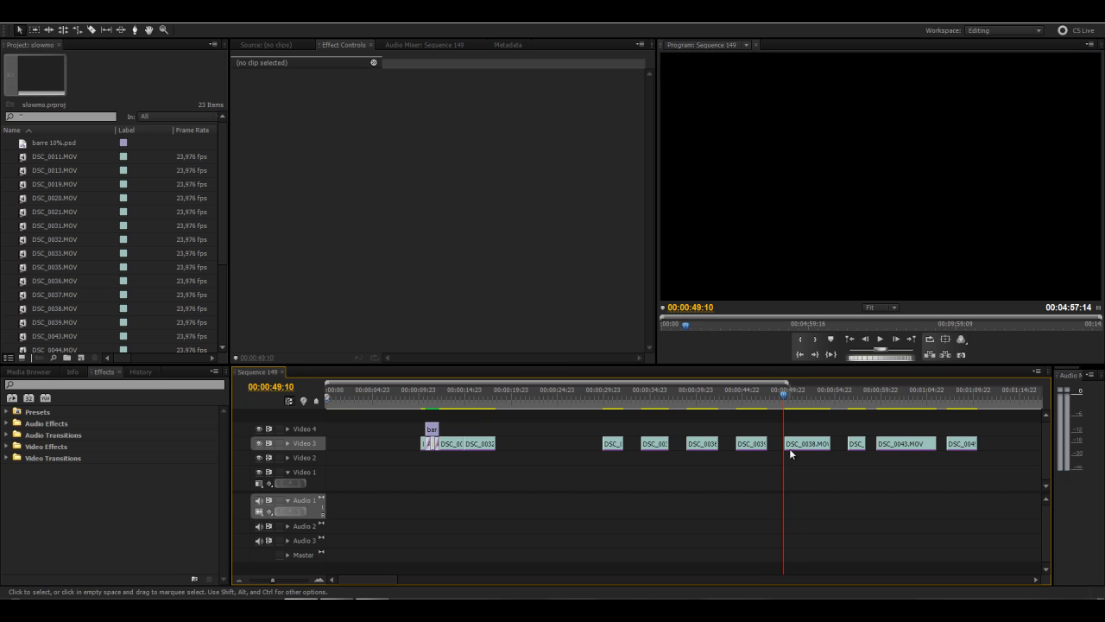
{"action": "key", "text": "space"}
{"action": "key", "text": "space"}
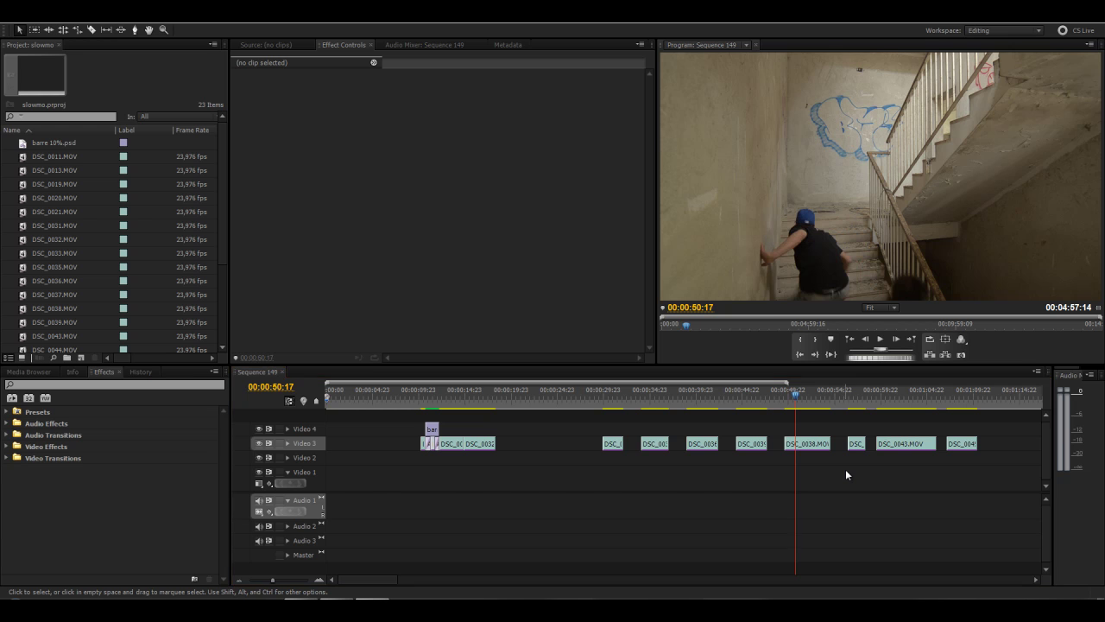
{"action": "left_click", "coordinate": [787, 398]}
{"action": "key", "text": "space"}
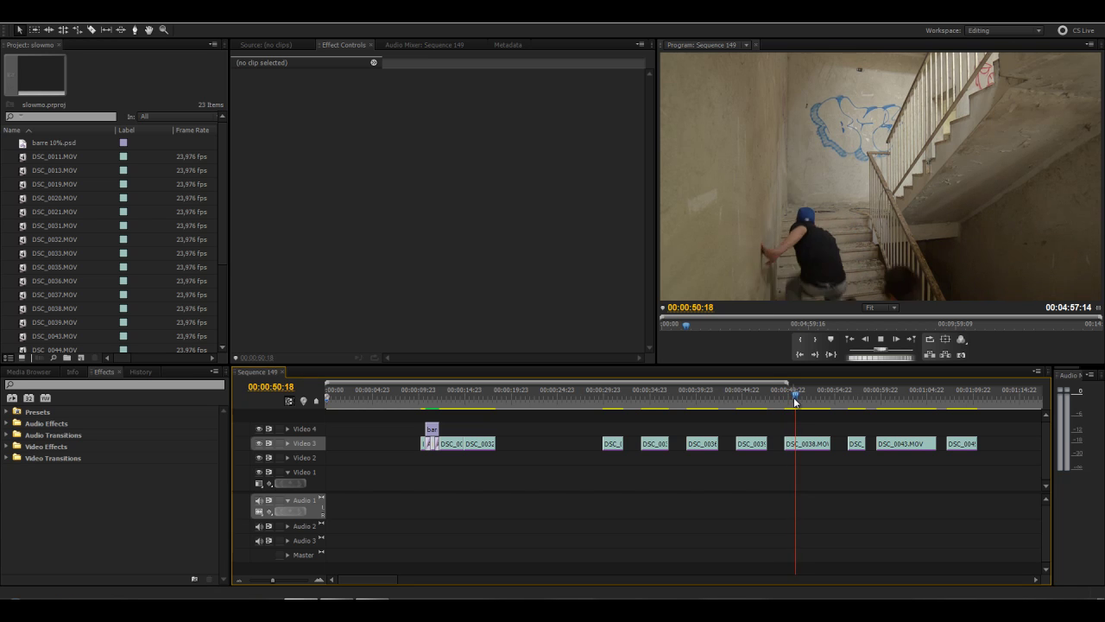
{"action": "key", "text": "space"}
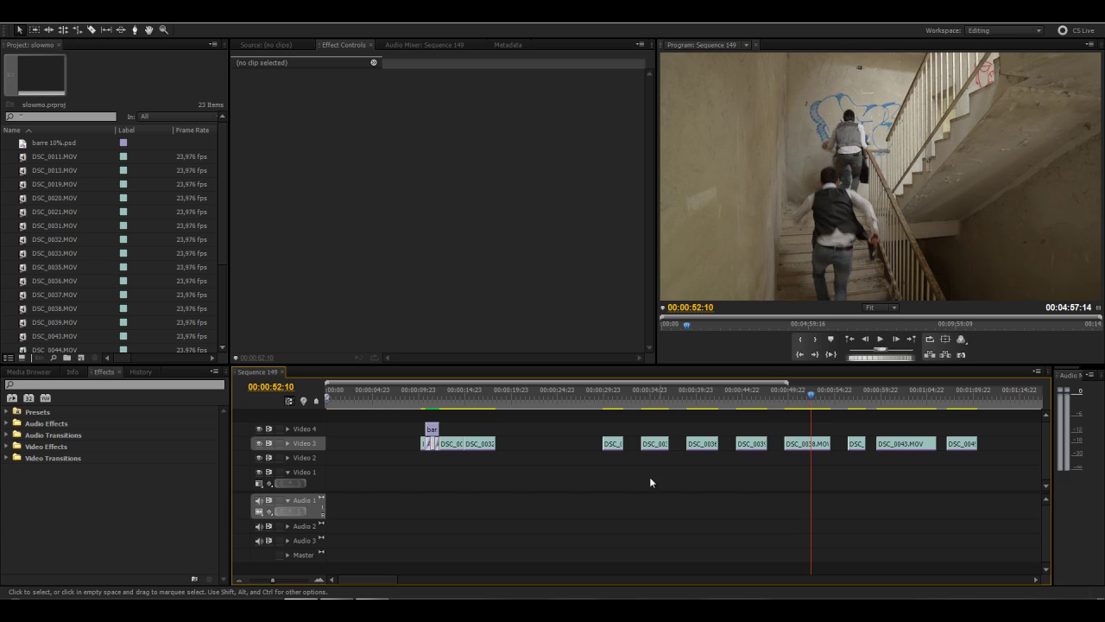
{"action": "key", "text": "space"}
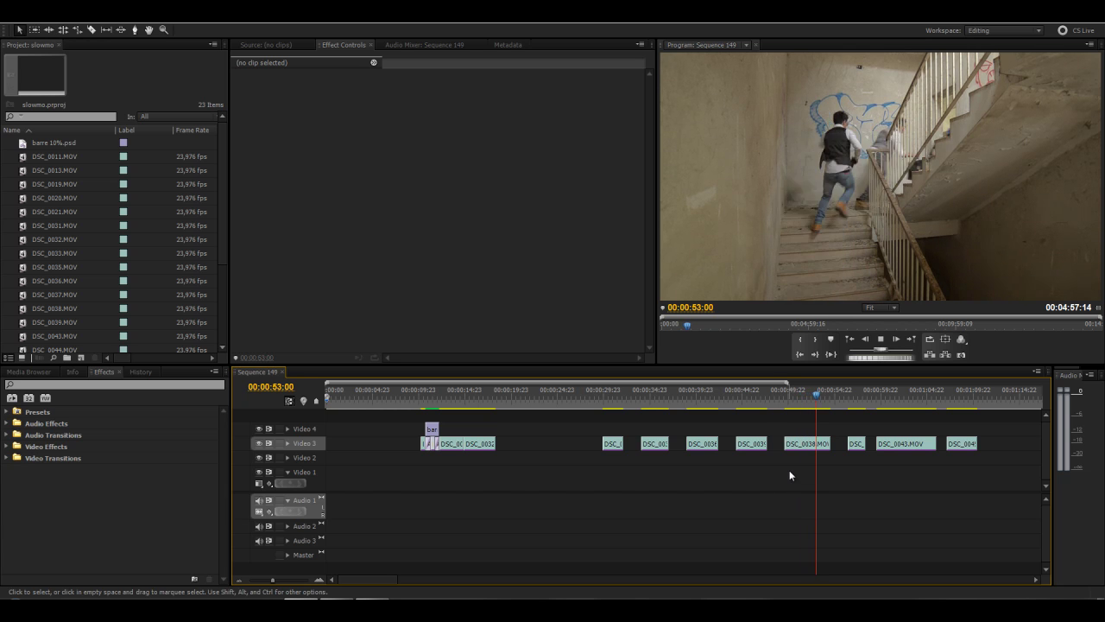
- Play the last three clips on Video 3 one after another, ending partway through DSC_0045.MOV
{"action": "left_click", "coordinate": [849, 396]}
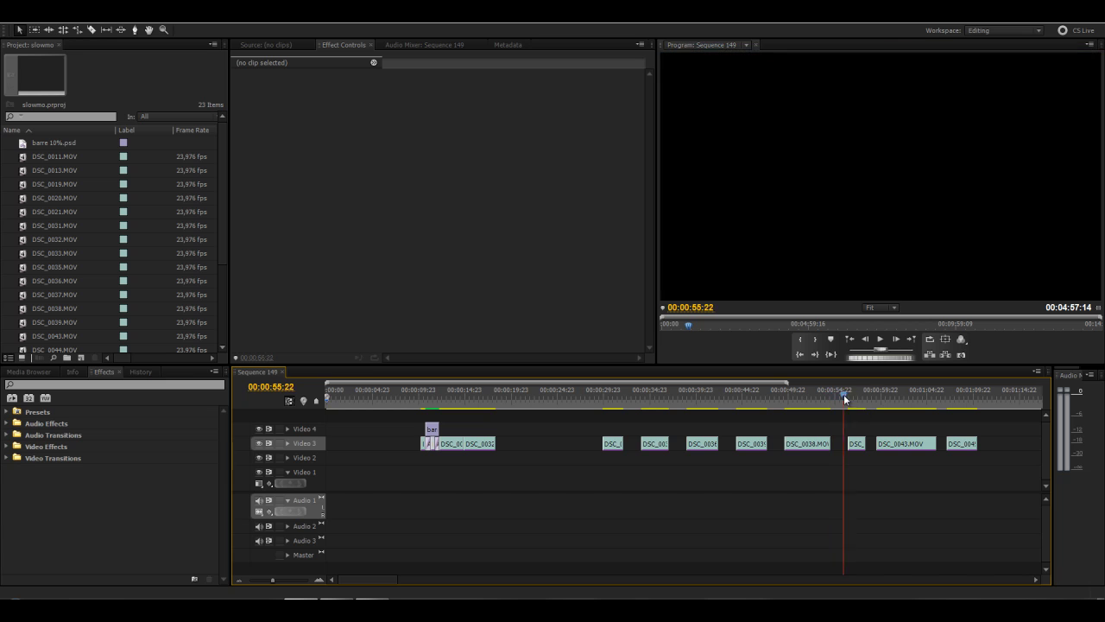
{"action": "left_click_drag", "start_coordinate": [850, 399], "coordinate": [842, 396]}
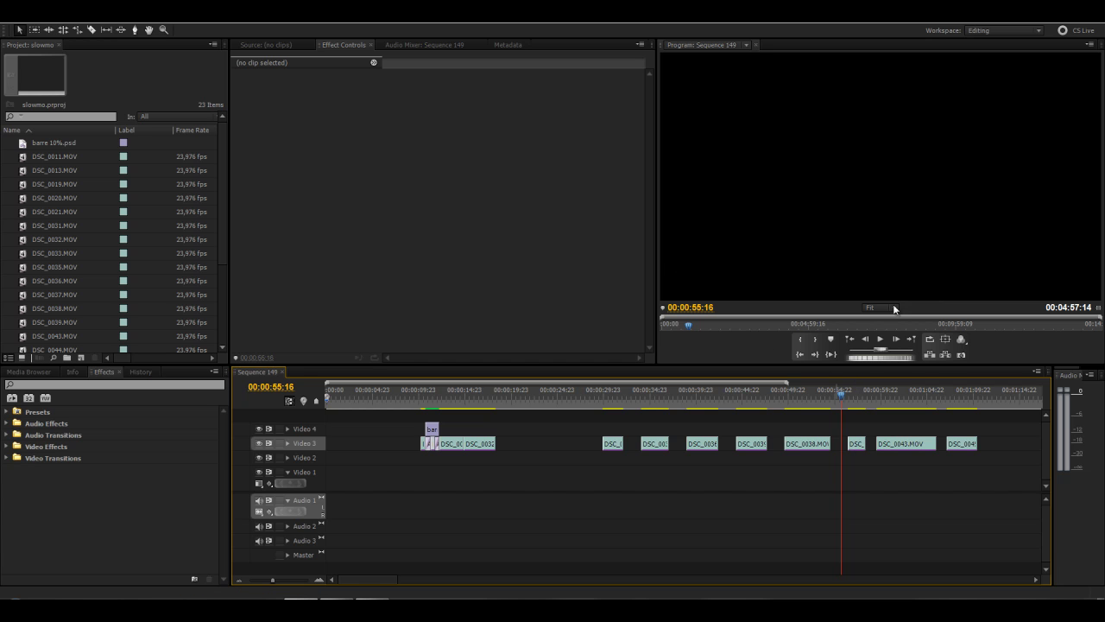
{"action": "key", "text": "space"}
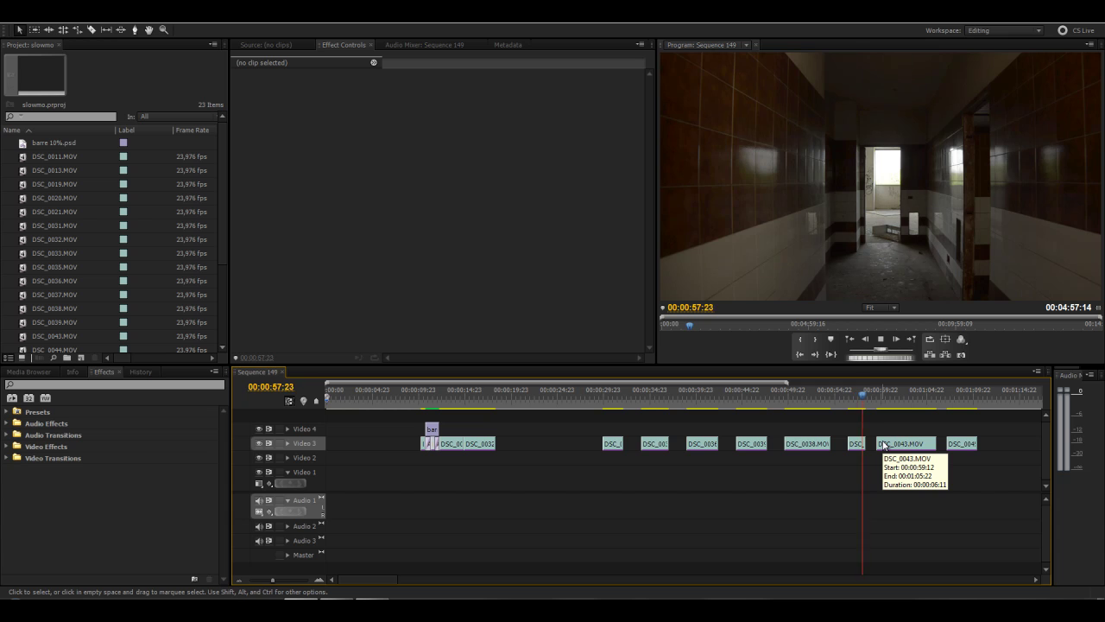
{"action": "left_click_drag", "start_coordinate": [871, 394], "coordinate": [877, 395]}
{"action": "key", "text": "space"}
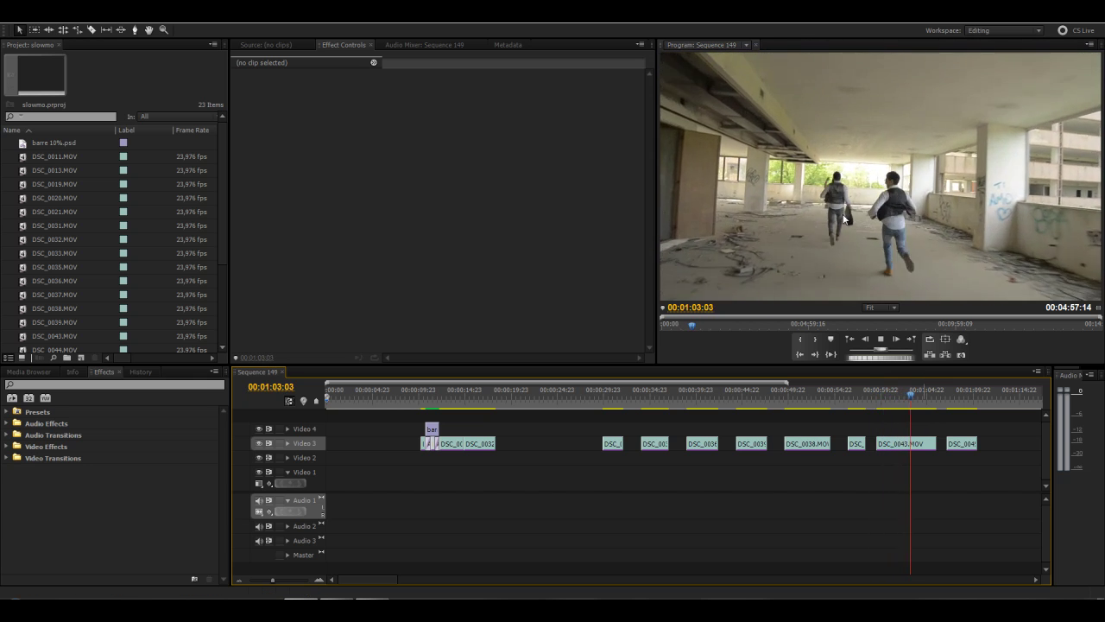
{"action": "key", "text": "space"}
{"action": "left_click_drag", "start_coordinate": [951, 391], "coordinate": [949, 398]}
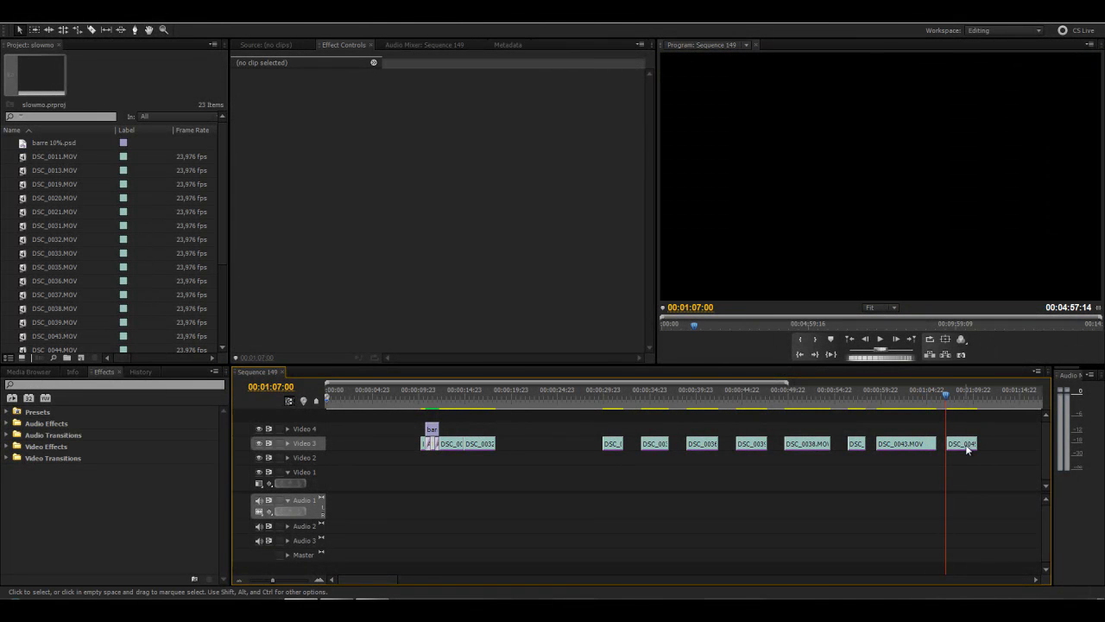
{"action": "key", "text": "space"}
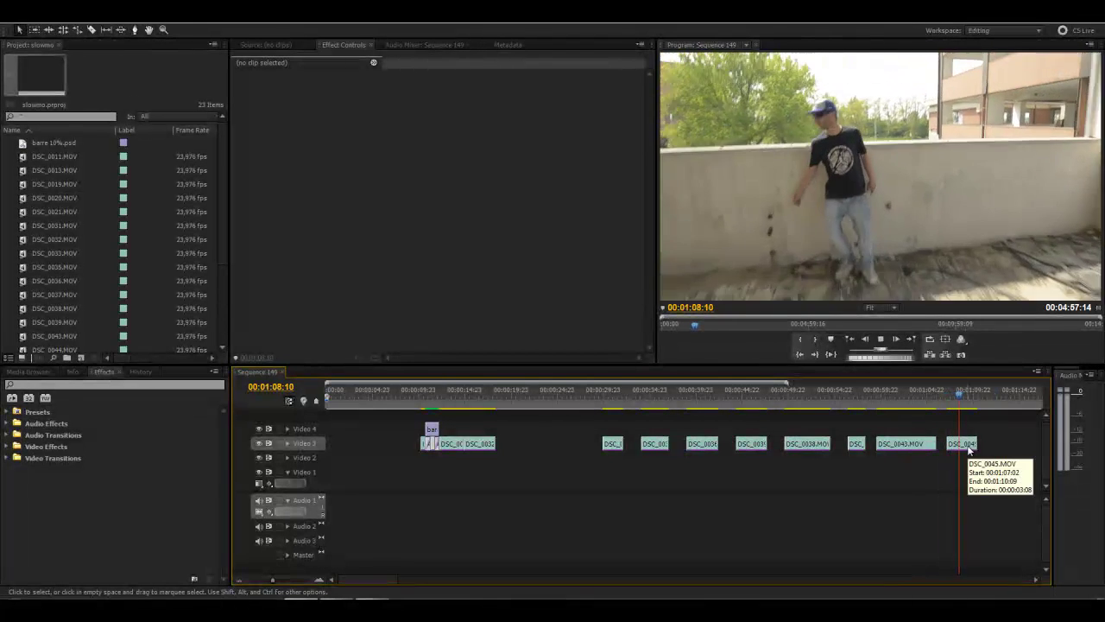
{"action": "key", "text": "space"}
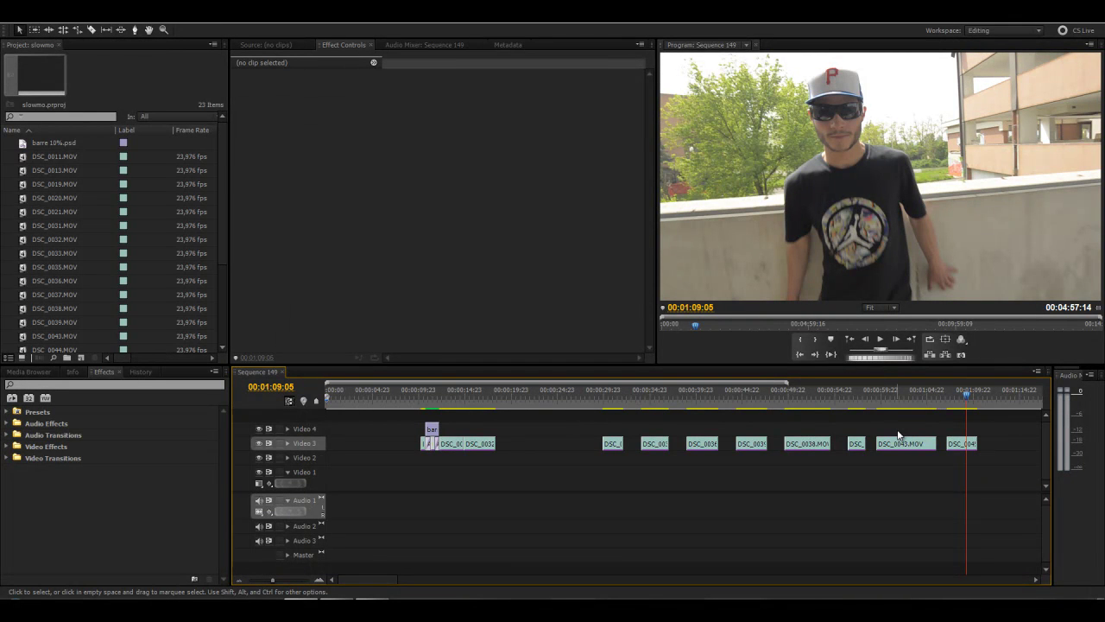
- Close the gaps between the spaced-out clips on Video 3 so each starts where the previous one ends
{"action": "left_click", "coordinate": [645, 444]}
{"action": "left_click_drag", "start_coordinate": [646, 445], "coordinate": [628, 445]}
{"action": "left_click_drag", "start_coordinate": [704, 447], "coordinate": [687, 451]}
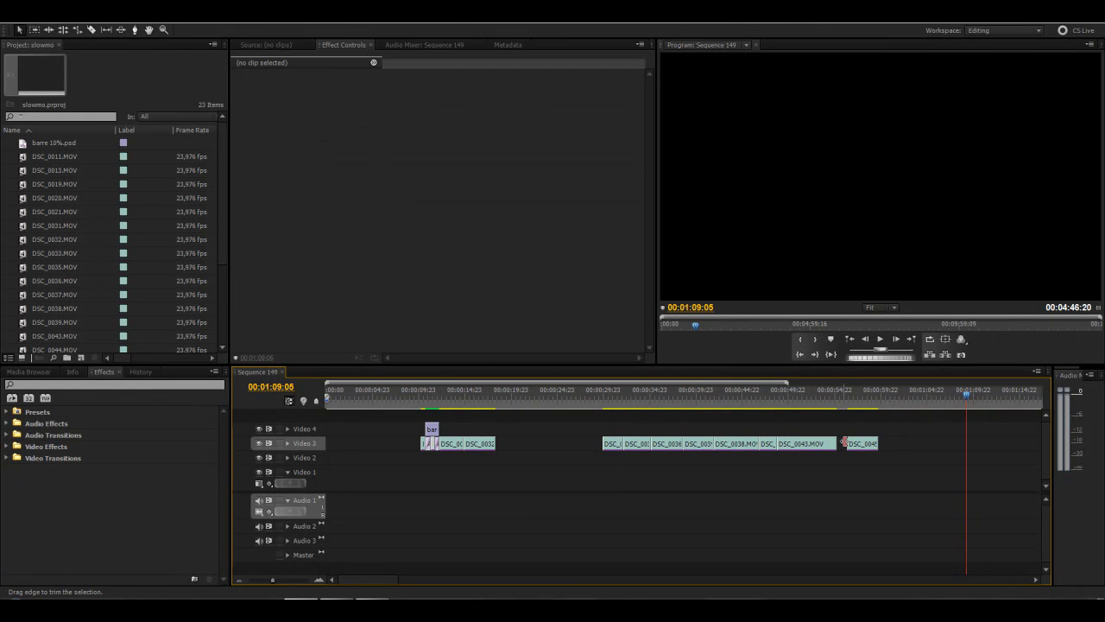
- Set the program monitor's playback resolution to 1/4
{"action": "right_click", "coordinate": [832, 219]}
{"action": "mouse_move", "coordinate": [954, 322]}
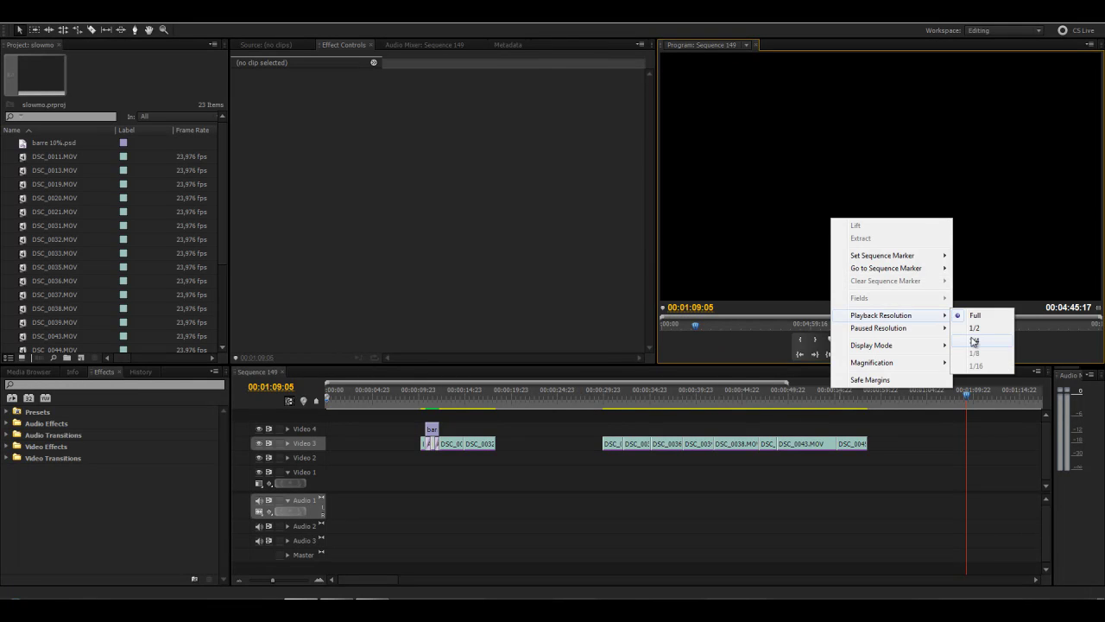
{"action": "left_click", "coordinate": [976, 340]}
- Review the joined clips on Video 3 from their start, checking the running direction across the cuts up to the end of DSC_0038.MOV
{"action": "left_click", "coordinate": [602, 391]}
{"action": "key", "text": "Left"}
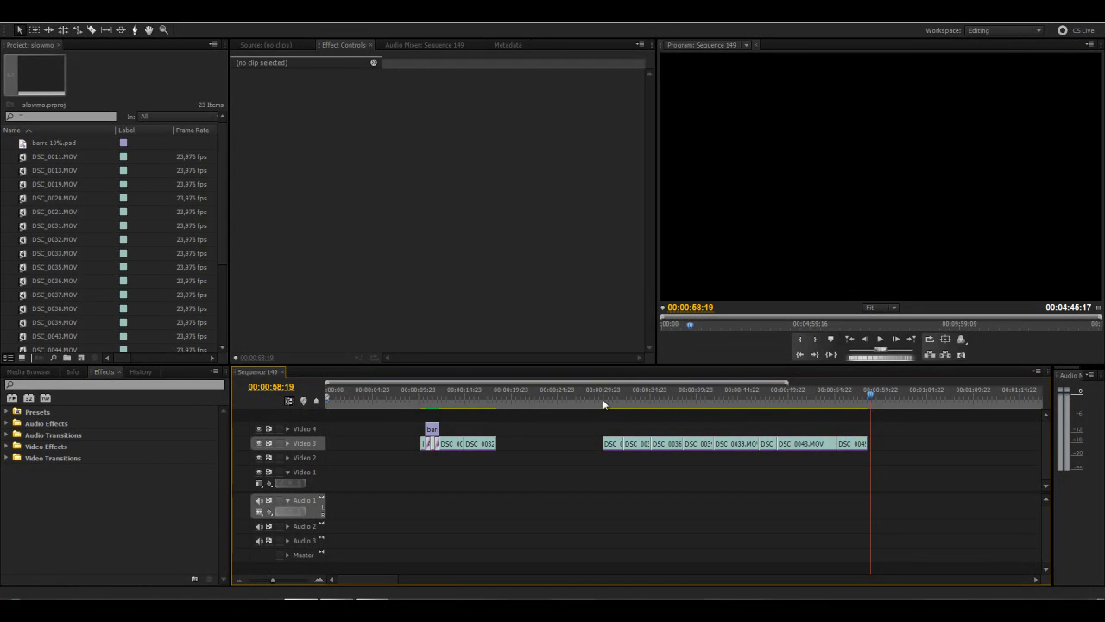
{"action": "left_click_drag", "start_coordinate": [605, 403], "coordinate": [642, 403]}
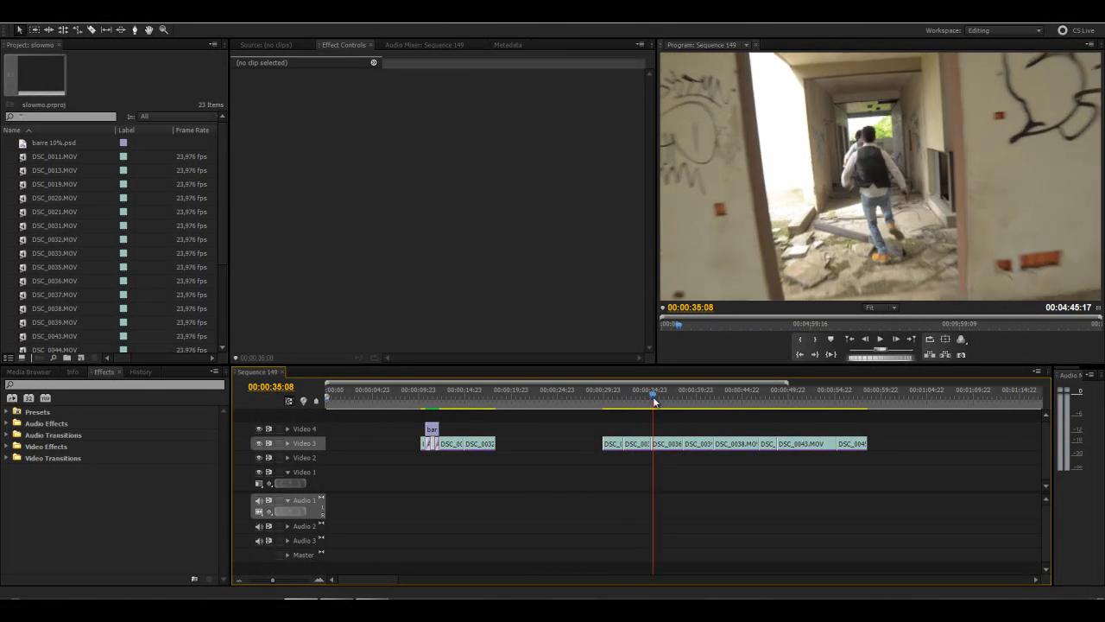
{"action": "left_click_drag", "start_coordinate": [654, 402], "coordinate": [652, 401]}
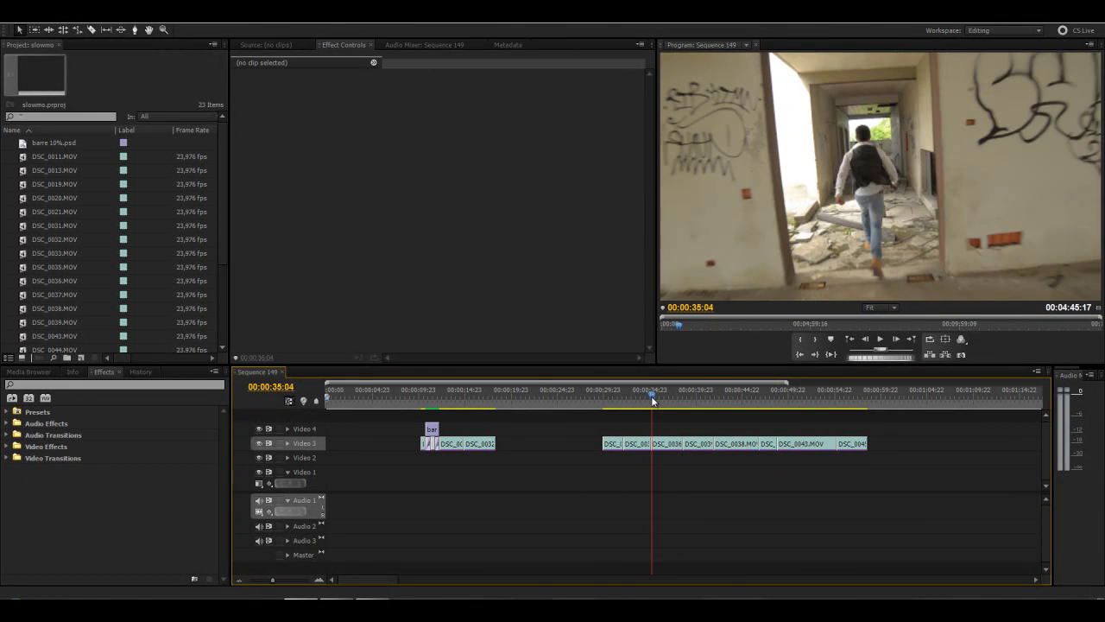
{"action": "left_click_drag", "start_coordinate": [654, 401], "coordinate": [657, 402]}
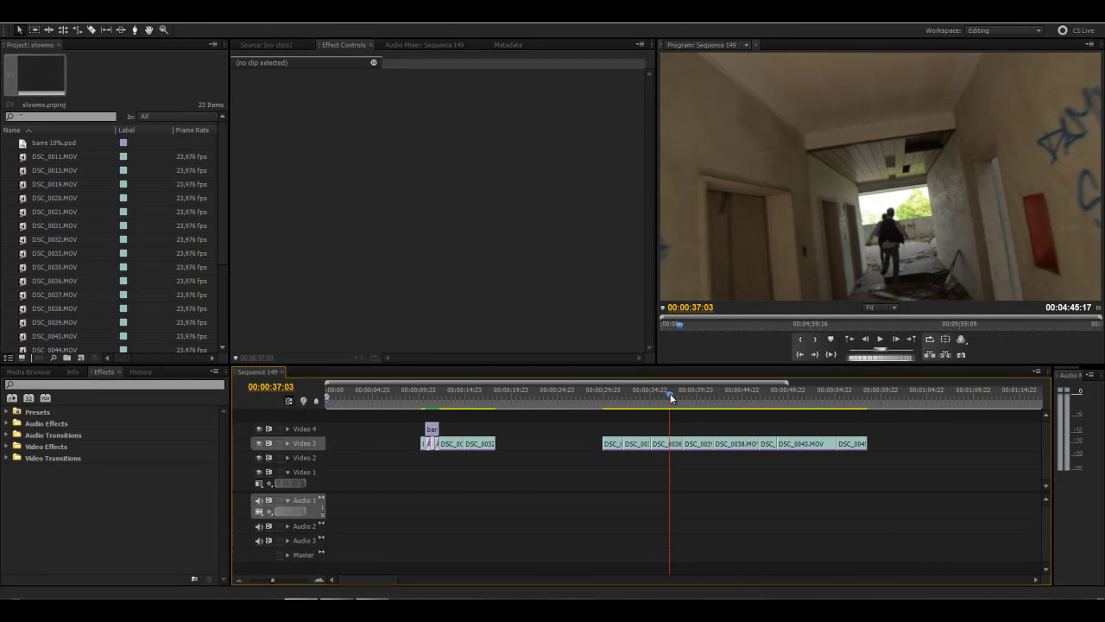
{"action": "left_click_drag", "start_coordinate": [675, 398], "coordinate": [678, 398]}
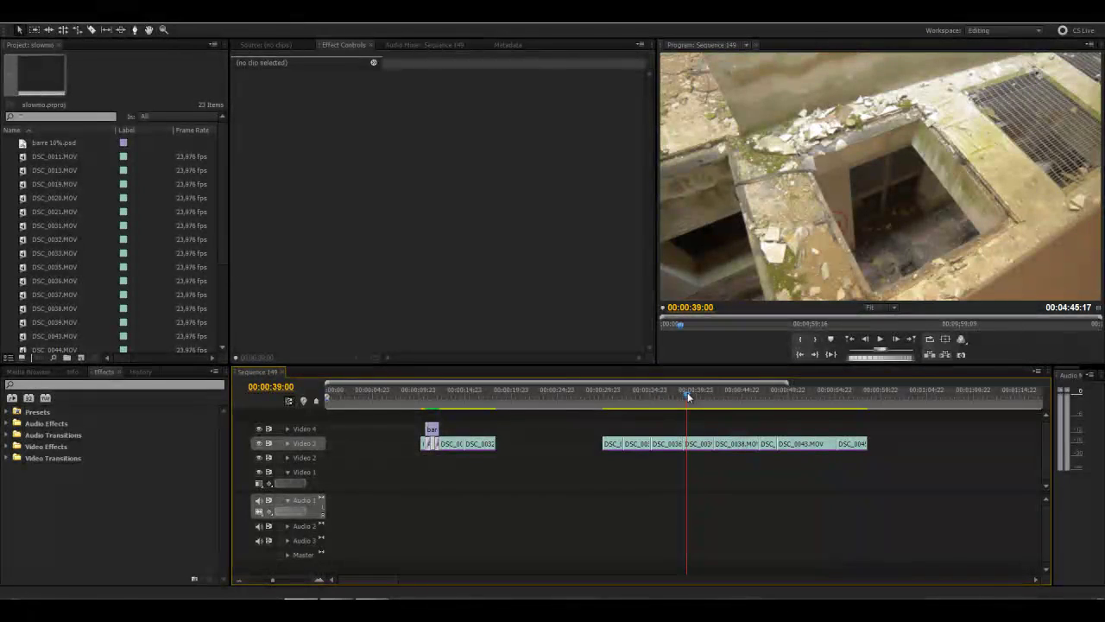
{"action": "left_click_drag", "start_coordinate": [686, 398], "coordinate": [684, 398]}
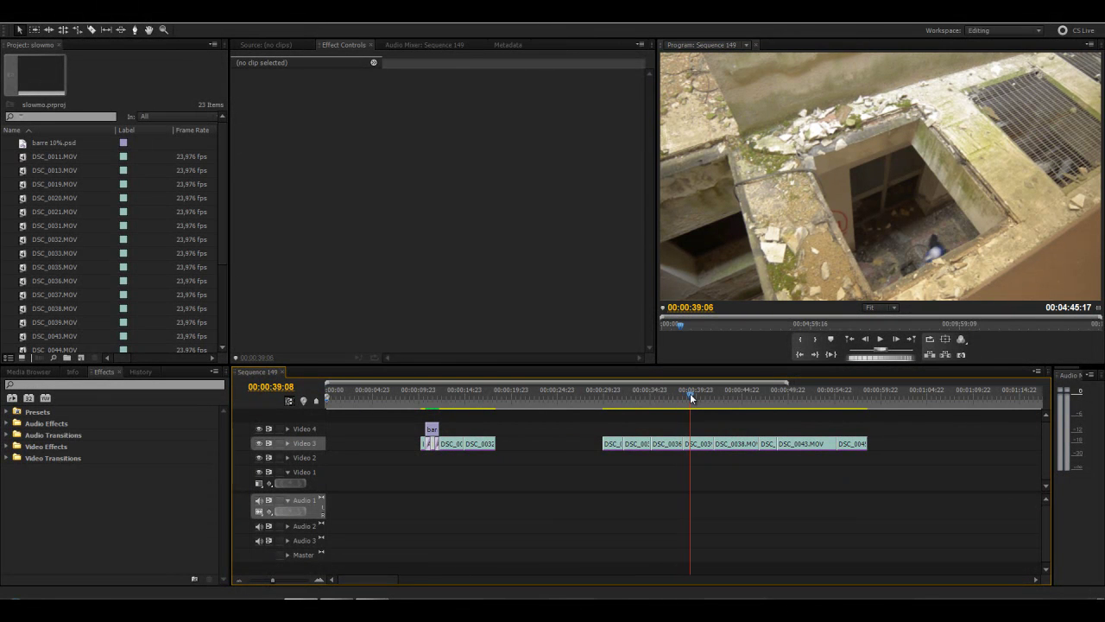
{"action": "left_click_drag", "start_coordinate": [692, 398], "coordinate": [754, 403]}
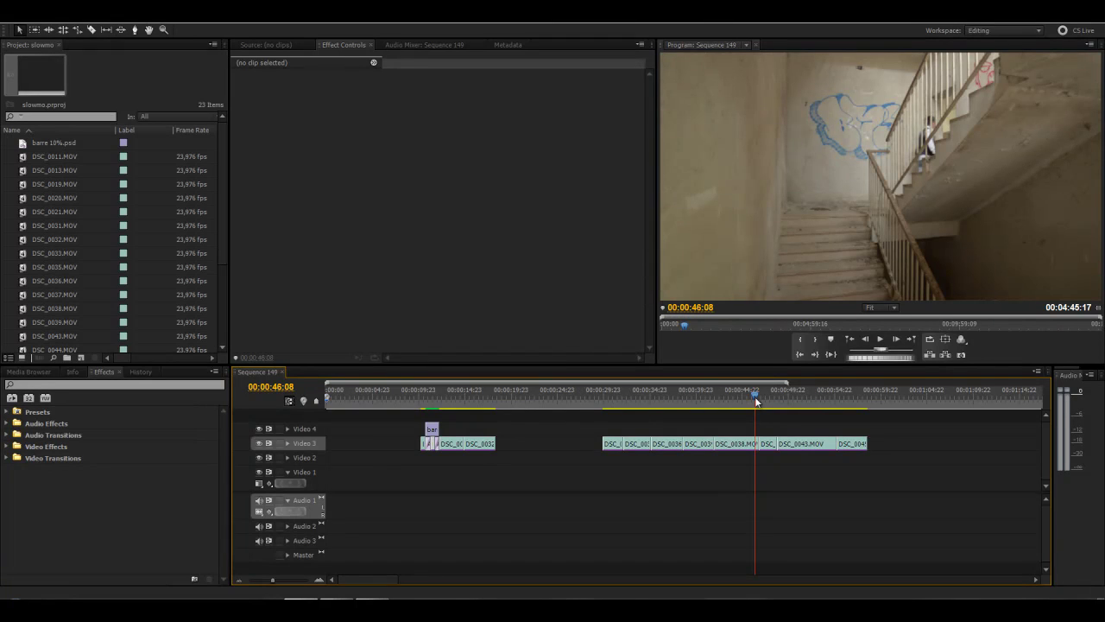
- Enable the Horizontal Flip effect on clip DSC_0039.MOV and show its frame at 00:00:39:06
{"action": "left_click_drag", "start_coordinate": [760, 402], "coordinate": [690, 407]}
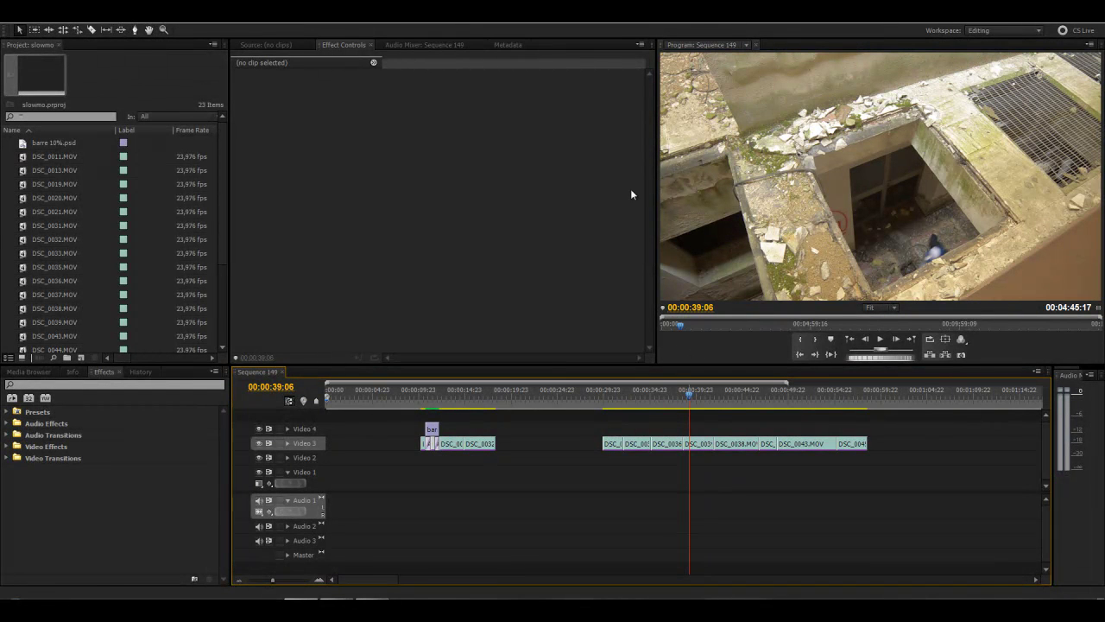
{"action": "left_click", "coordinate": [700, 443]}
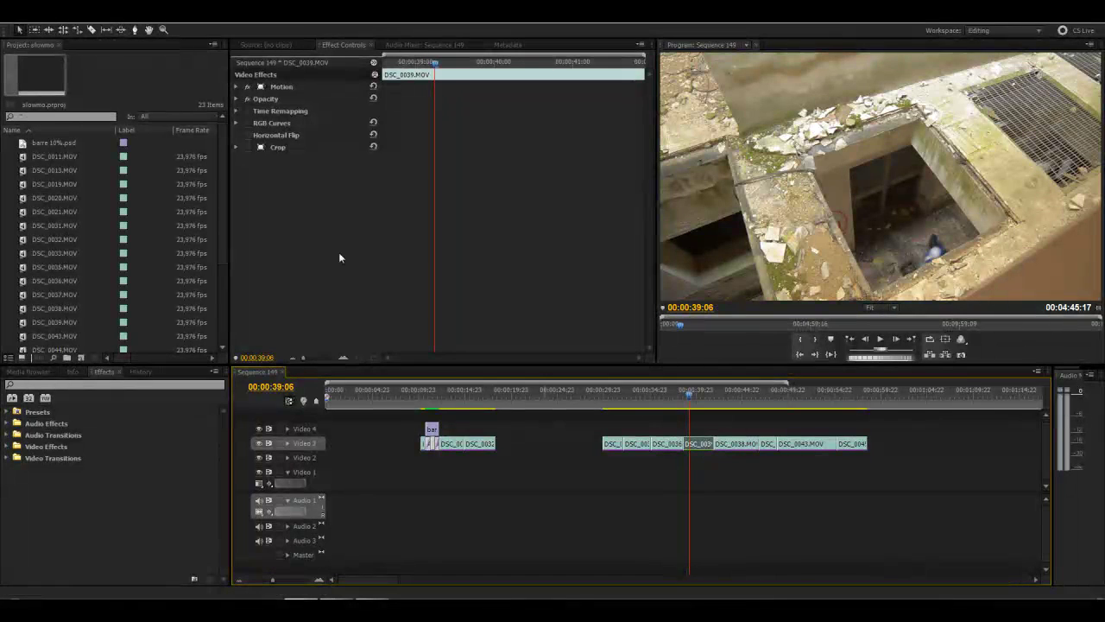
{"action": "left_click", "coordinate": [248, 134]}
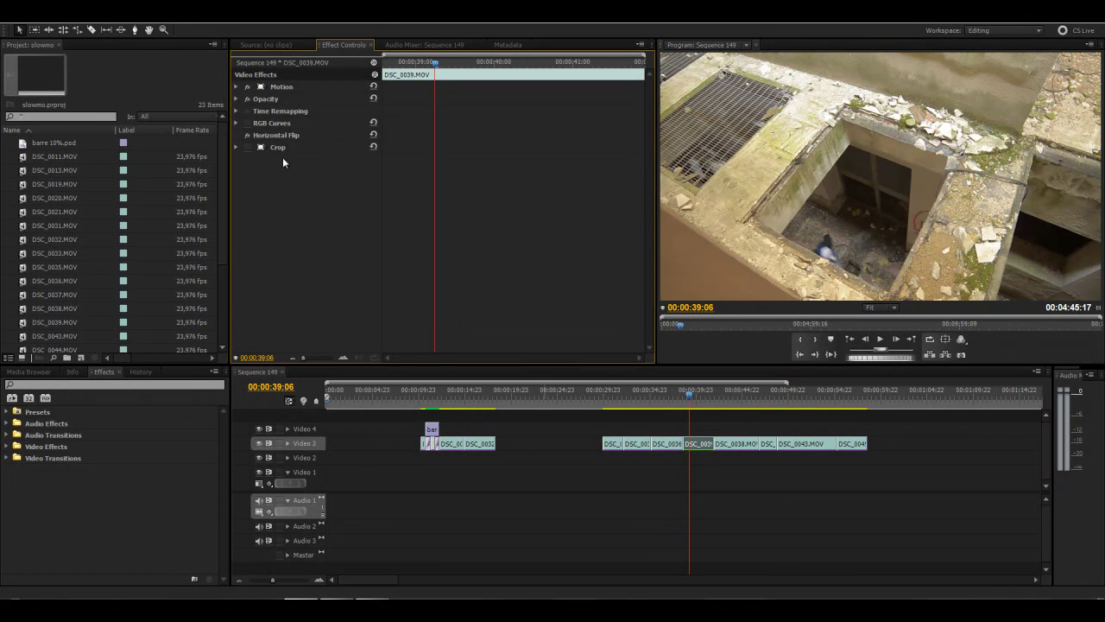
- Scrub from the start of the corridor clip DSC_0036.MOV to the start of DSC_0043.MOV to check continuity with the flipped clip
{"action": "left_click_drag", "start_coordinate": [662, 391], "coordinate": [657, 395]}
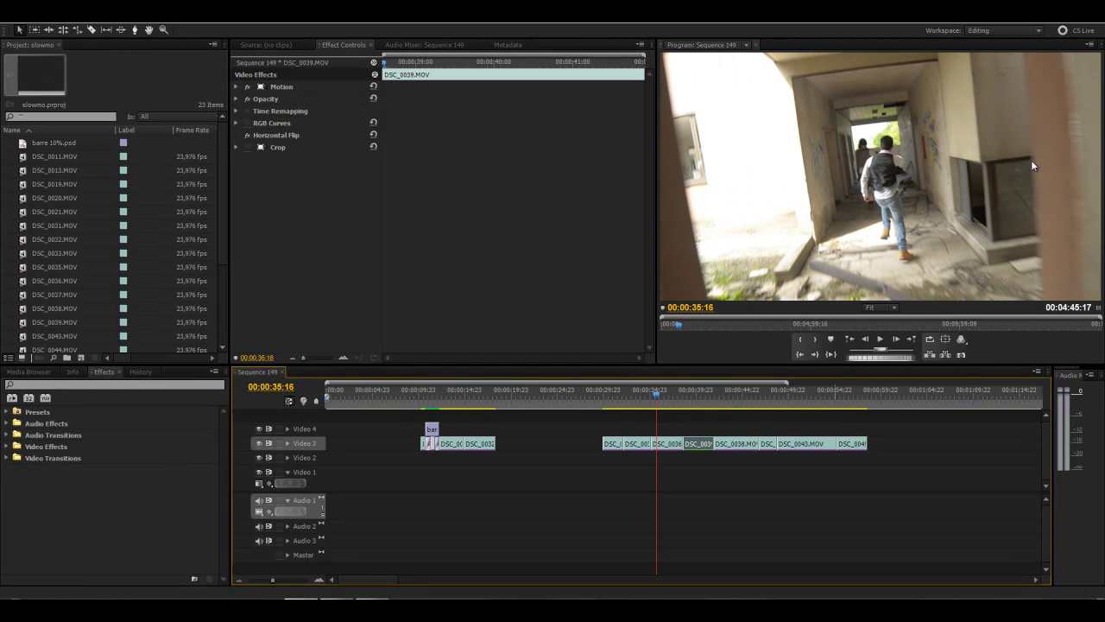
{"action": "left_click_drag", "start_coordinate": [655, 400], "coordinate": [676, 412]}
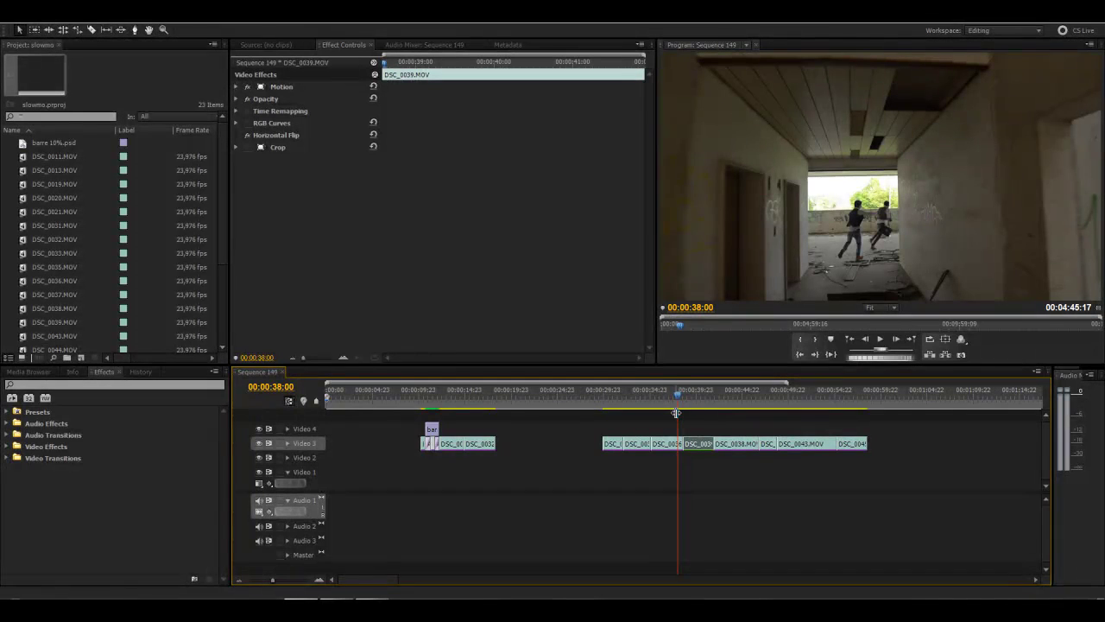
{"action": "left_click_drag", "start_coordinate": [678, 398], "coordinate": [781, 387]}
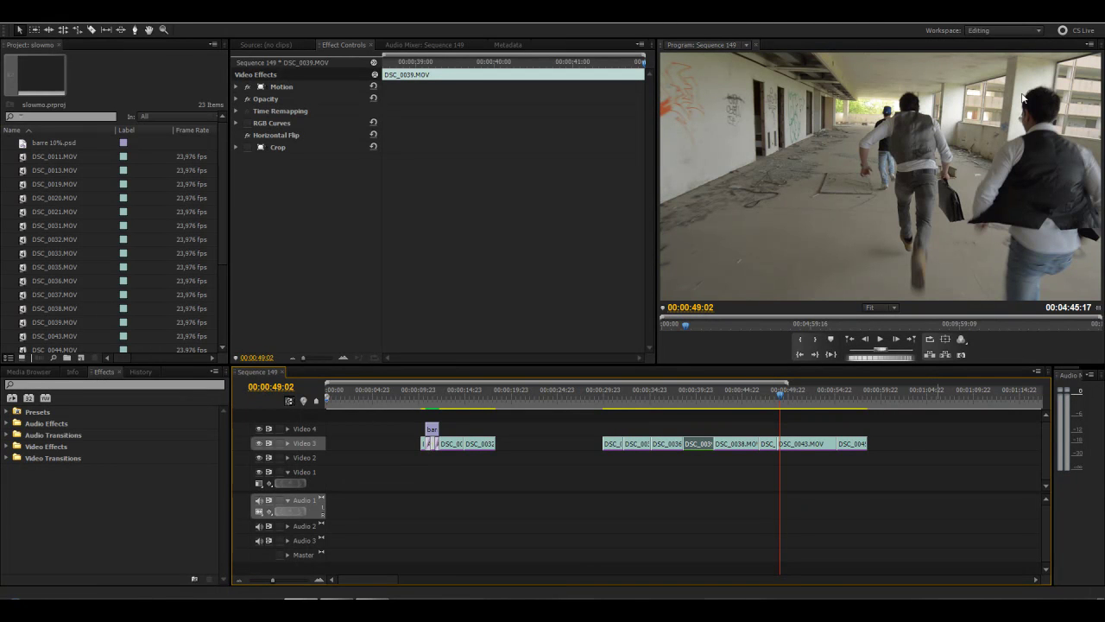
- Enable the Horizontal Flip effect on the dark corridor clip DSC_0037.MOV, viewing its frame at 00:00:48:02
{"action": "mouse_move", "coordinate": [780, 399]}
{"action": "left_mouse_down"}
{"action": "mouse_move", "coordinate": [805, 399]}
{"action": "mouse_move", "coordinate": [790, 398]}
{"action": "left_mouse_up"}
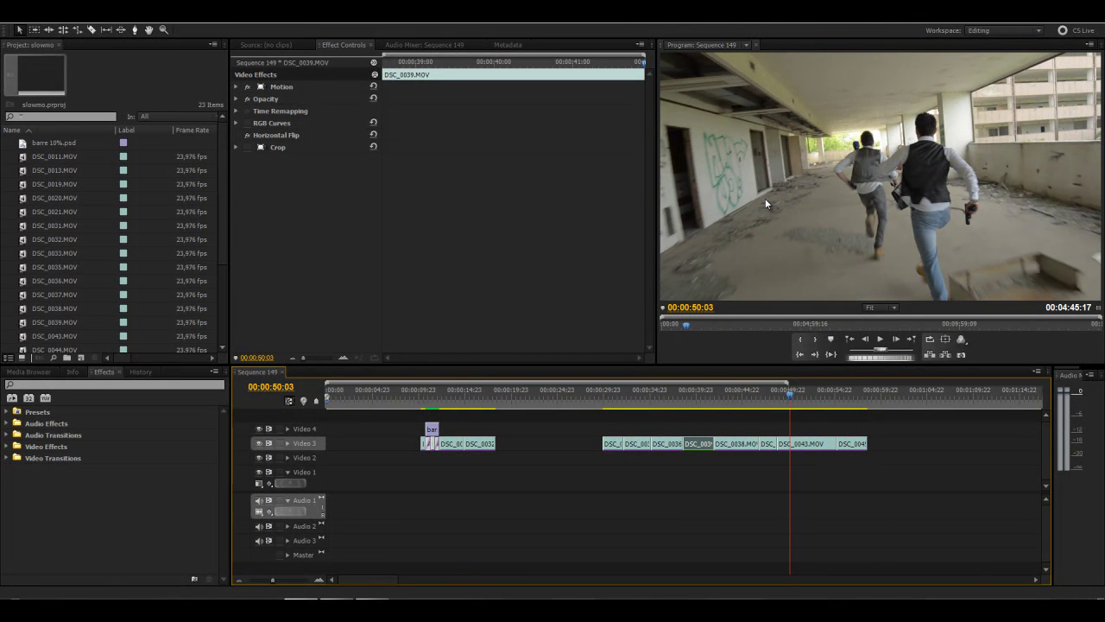
{"action": "left_click_drag", "start_coordinate": [791, 399], "coordinate": [773, 403]}
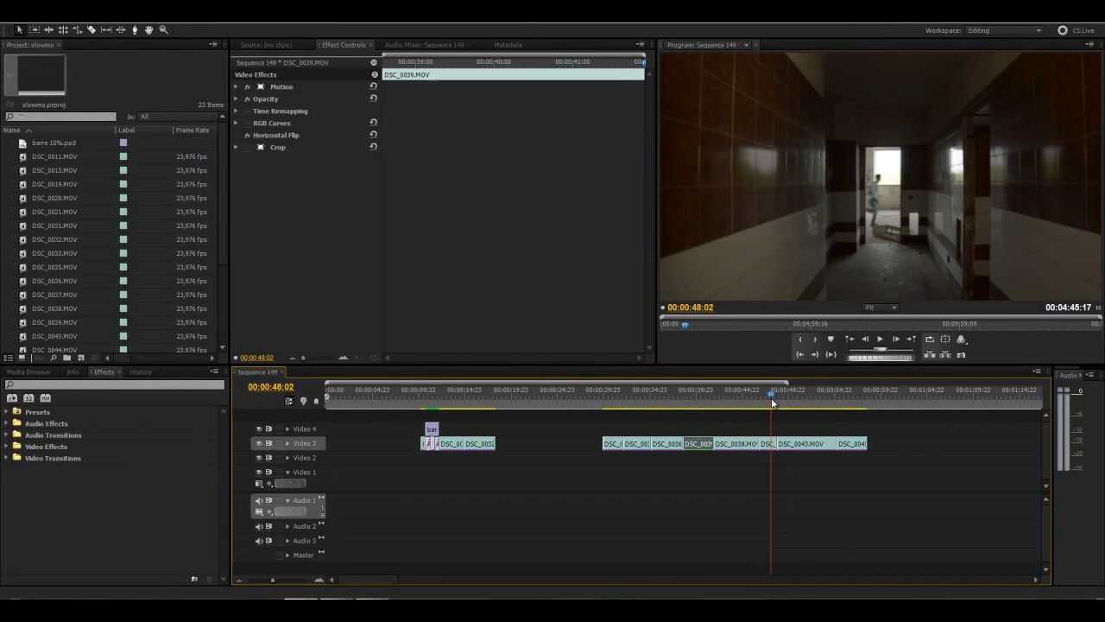
{"action": "left_click", "coordinate": [769, 443]}
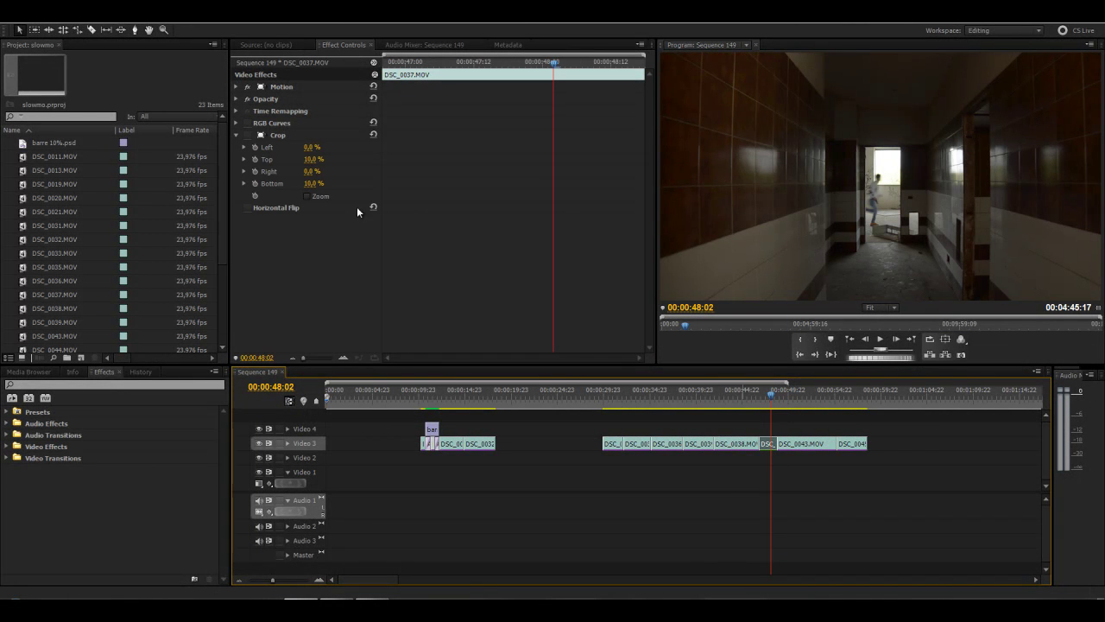
{"action": "left_click", "coordinate": [246, 208]}
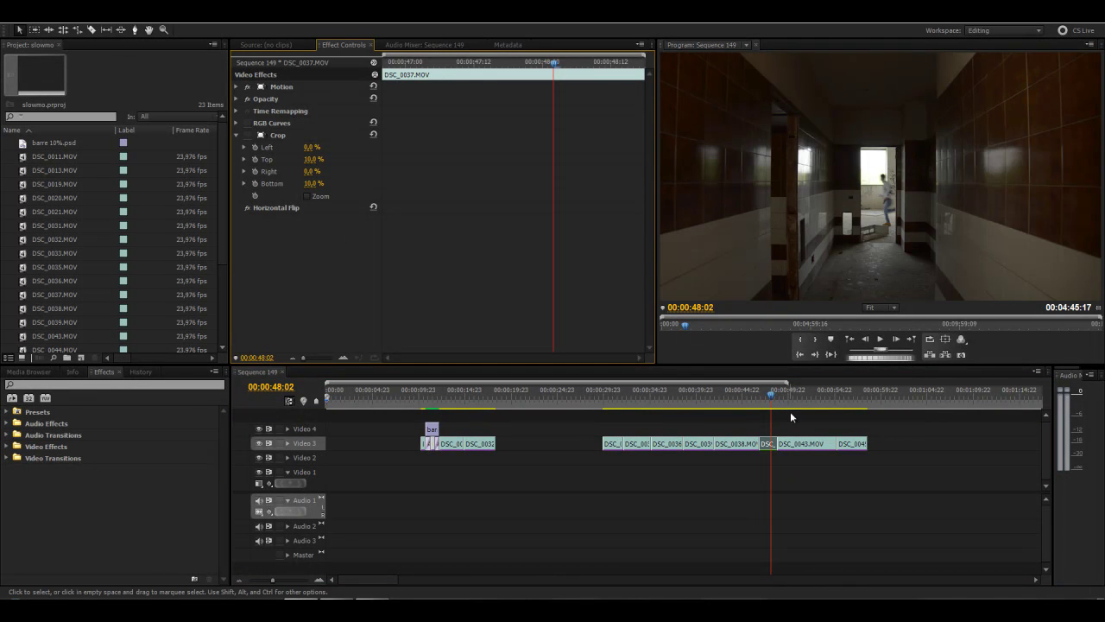
- Enable the Horizontal Flip effect on the staircase clip DSC_0038.MOV, viewing its frame at 00:00:45:08
{"action": "mouse_move", "coordinate": [756, 401]}
{"action": "left_mouse_down"}
{"action": "mouse_move", "coordinate": [785, 399]}
{"action": "mouse_move", "coordinate": [748, 401]}
{"action": "mouse_move", "coordinate": [764, 401]}
{"action": "left_mouse_up"}
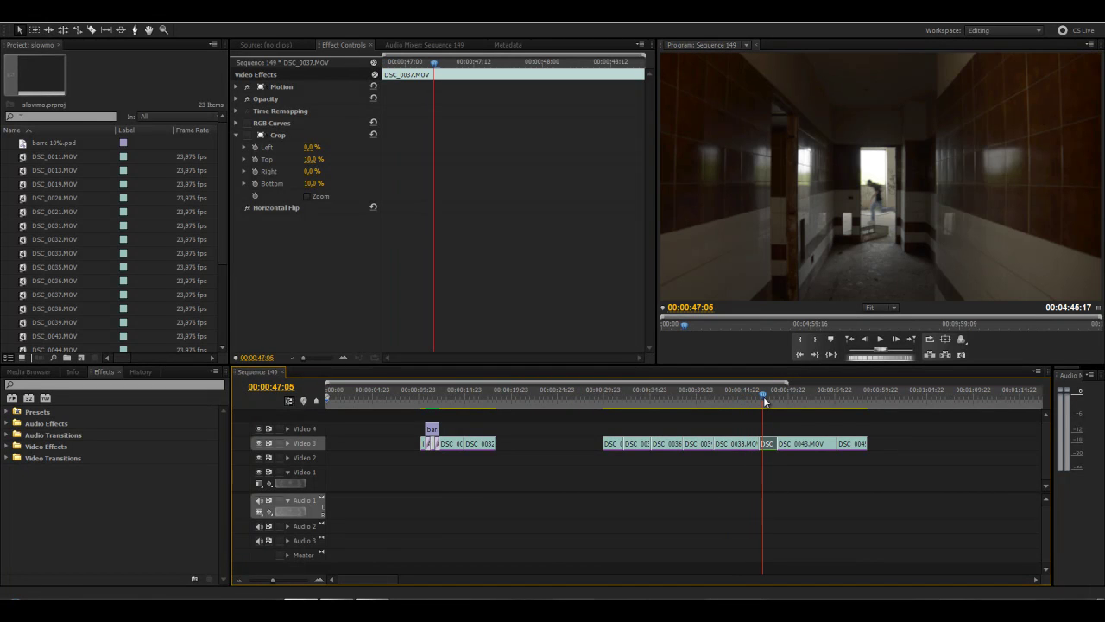
{"action": "mouse_move", "coordinate": [764, 401]}
{"action": "left_mouse_down"}
{"action": "mouse_move", "coordinate": [753, 401]}
{"action": "mouse_move", "coordinate": [767, 399]}
{"action": "left_mouse_up"}
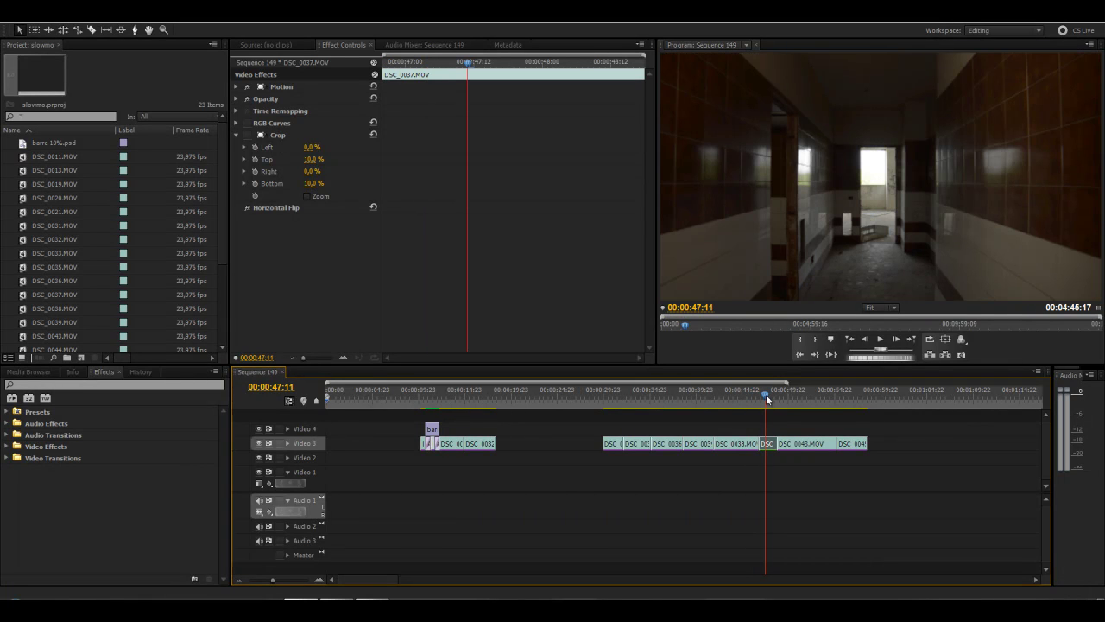
{"action": "left_click_drag", "start_coordinate": [767, 399], "coordinate": [745, 399]}
{"action": "left_click", "coordinate": [736, 445]}
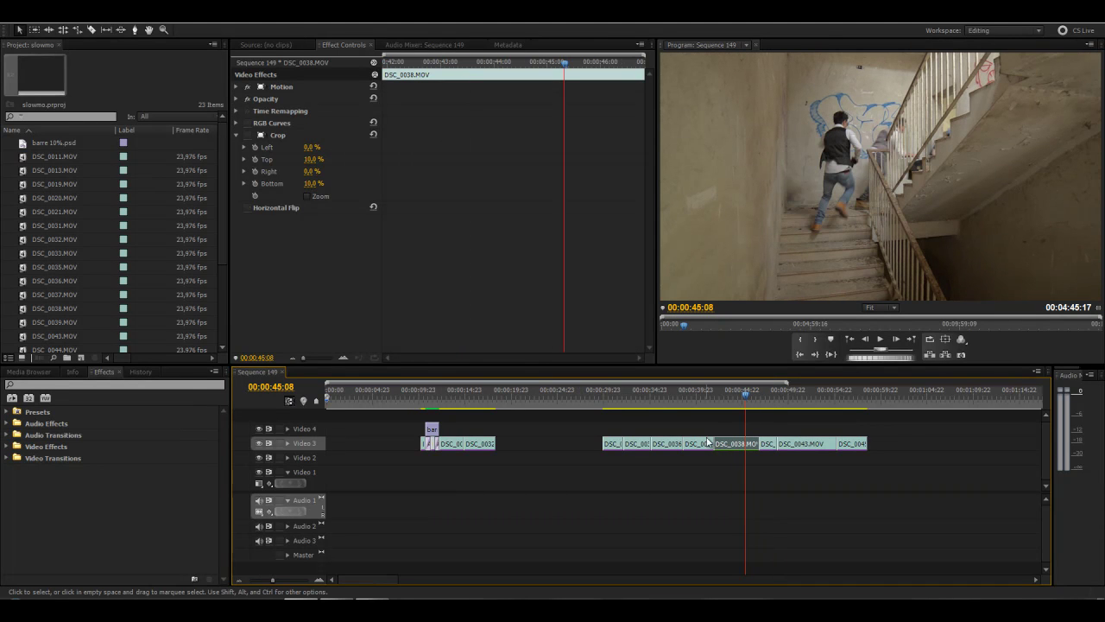
{"action": "left_click", "coordinate": [249, 208]}
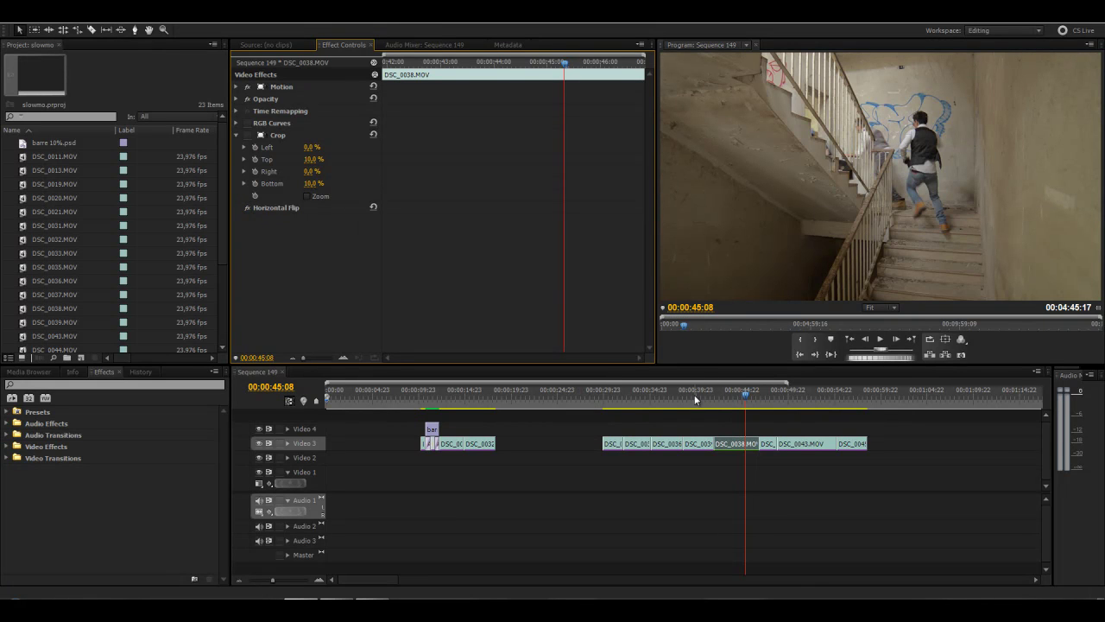
- Play the joined chase clips from their start into DSC_0045.MOV, then scrub back to 00:00:37:06 to check movement direction across the cuts
{"action": "left_click_drag", "start_coordinate": [667, 401], "coordinate": [598, 381]}
{"action": "left_click", "coordinate": [765, 357]}
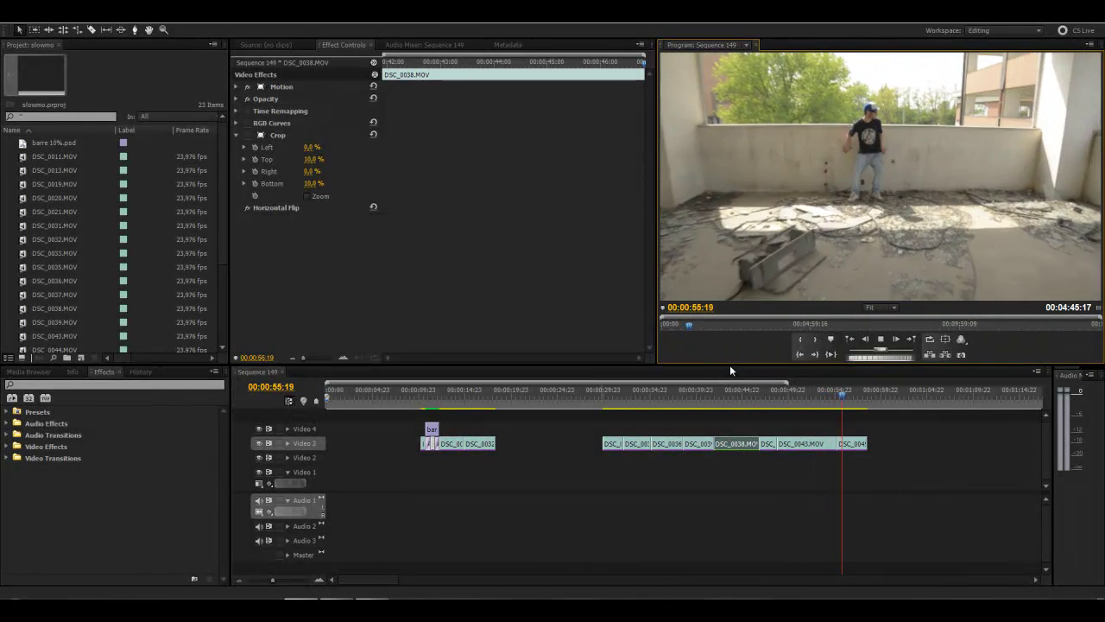
{"action": "key", "text": "space"}
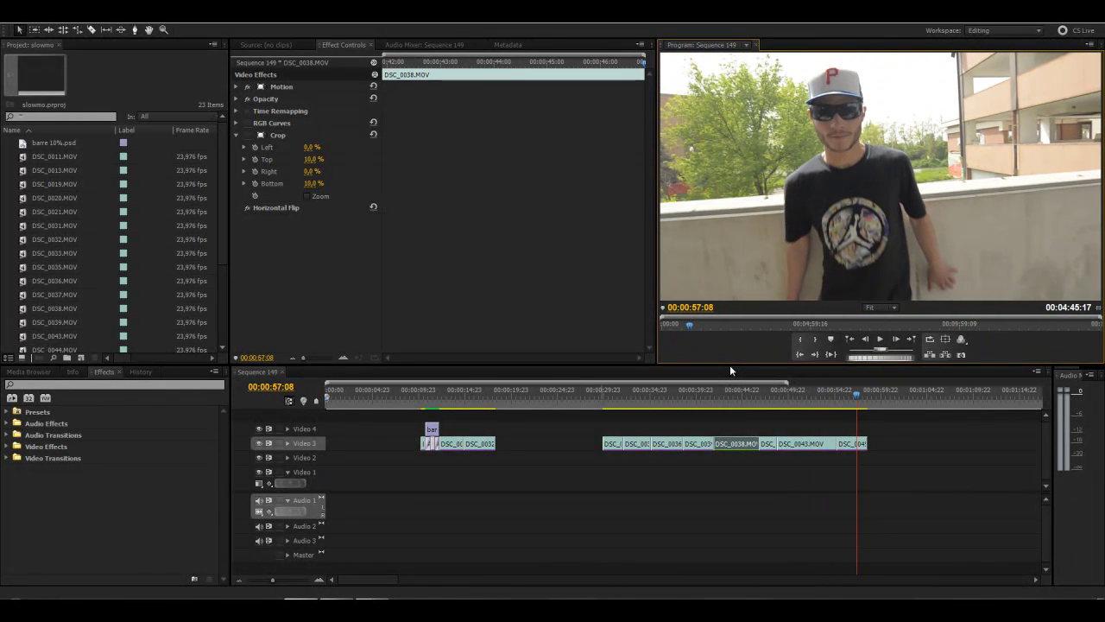
{"action": "left_click", "coordinate": [921, 455]}
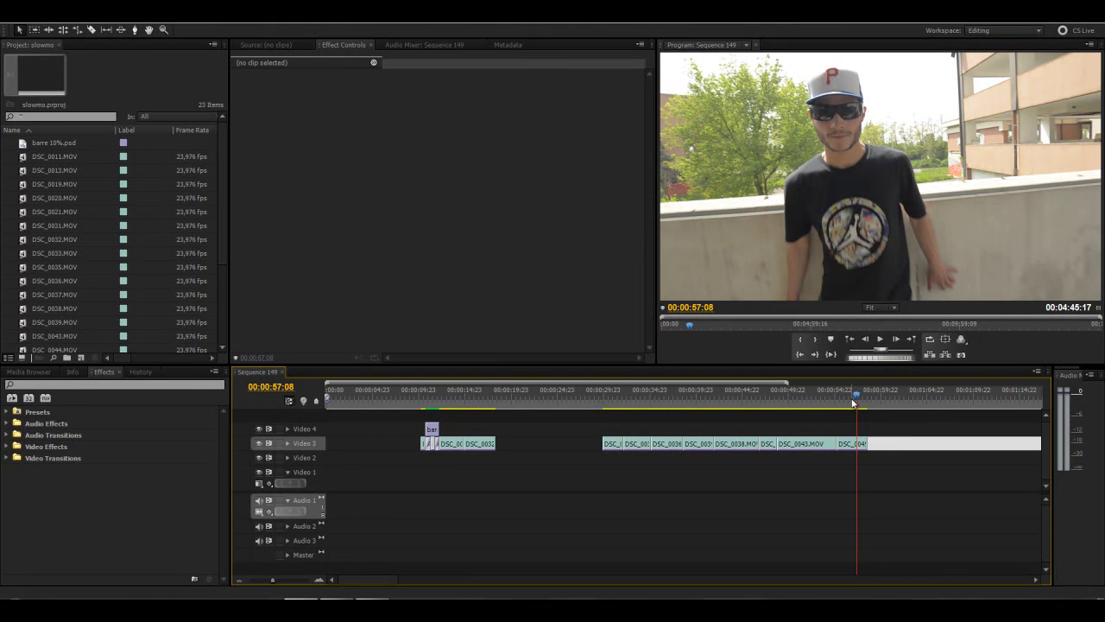
{"action": "left_click_drag", "start_coordinate": [855, 396], "coordinate": [673, 447]}
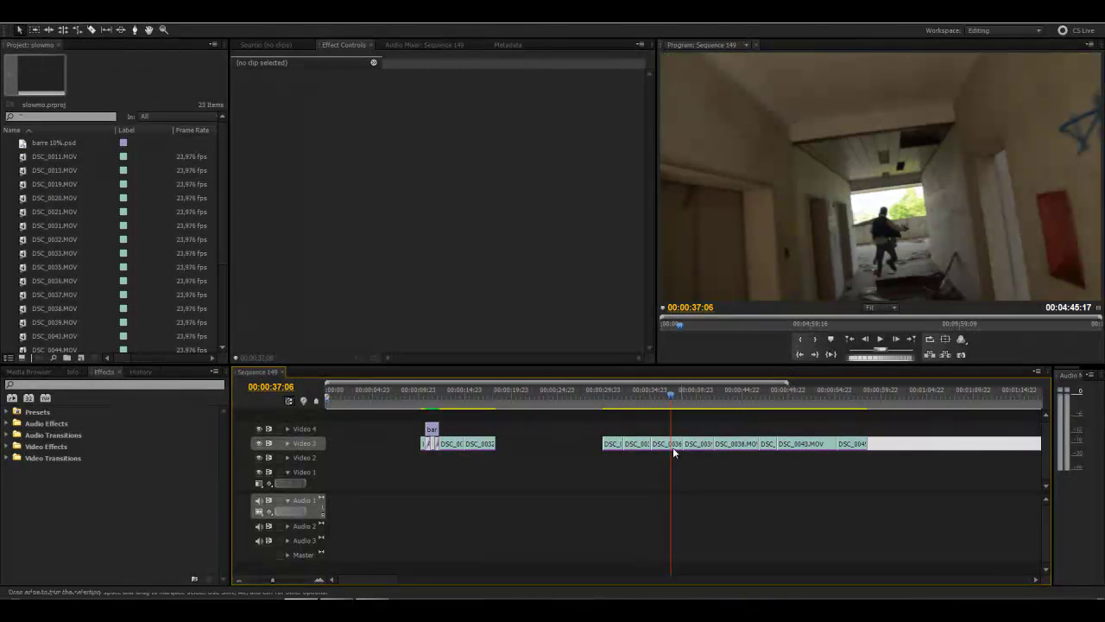
{"action": "left_click", "coordinate": [857, 467]}
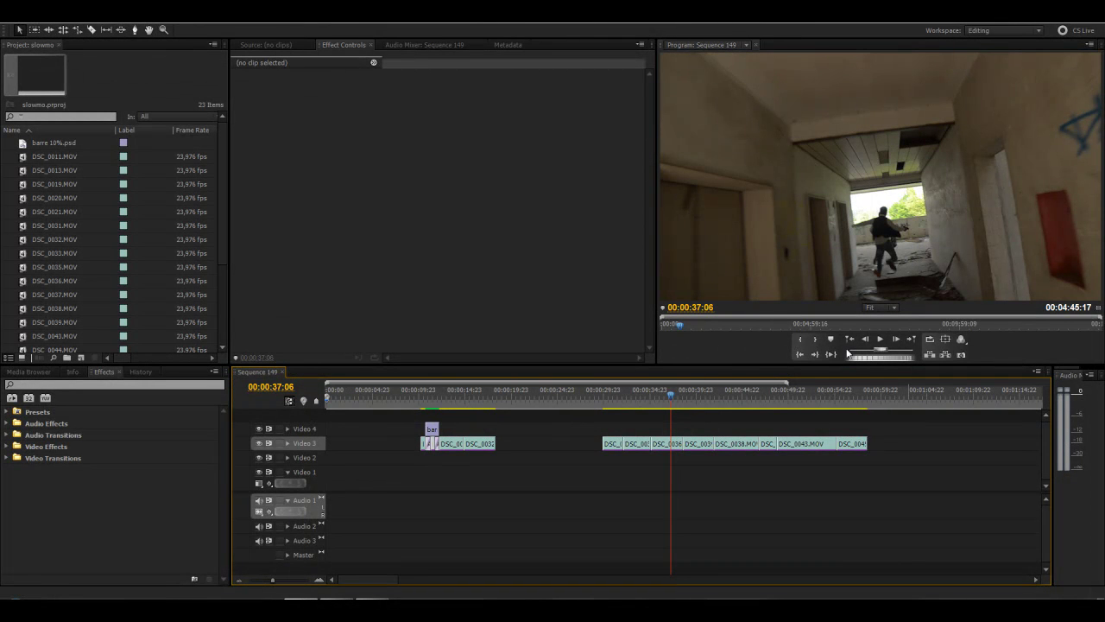
- Enable the RGB Curves and Crop effects on clip DSC_0033.MOV, viewing its frame at 00:00:30:18
{"action": "left_click", "coordinate": [607, 394]}
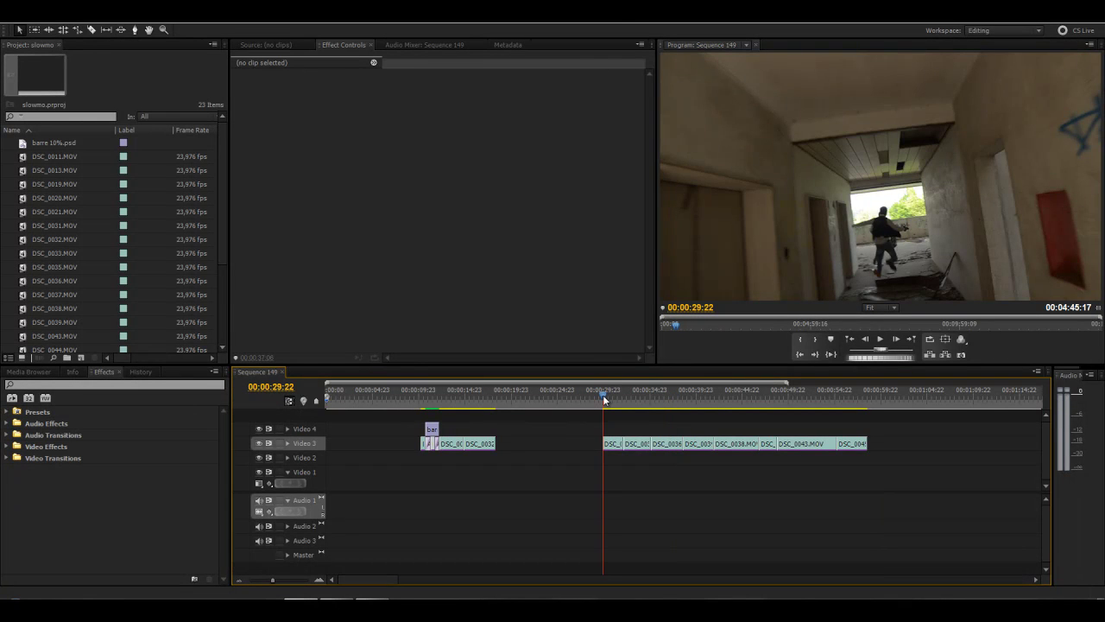
{"action": "mouse_move", "coordinate": [607, 398]}
{"action": "left_mouse_down"}
{"action": "mouse_move", "coordinate": [630, 400]}
{"action": "mouse_move", "coordinate": [600, 397]}
{"action": "left_mouse_up"}
{"action": "left_click", "coordinate": [614, 444]}
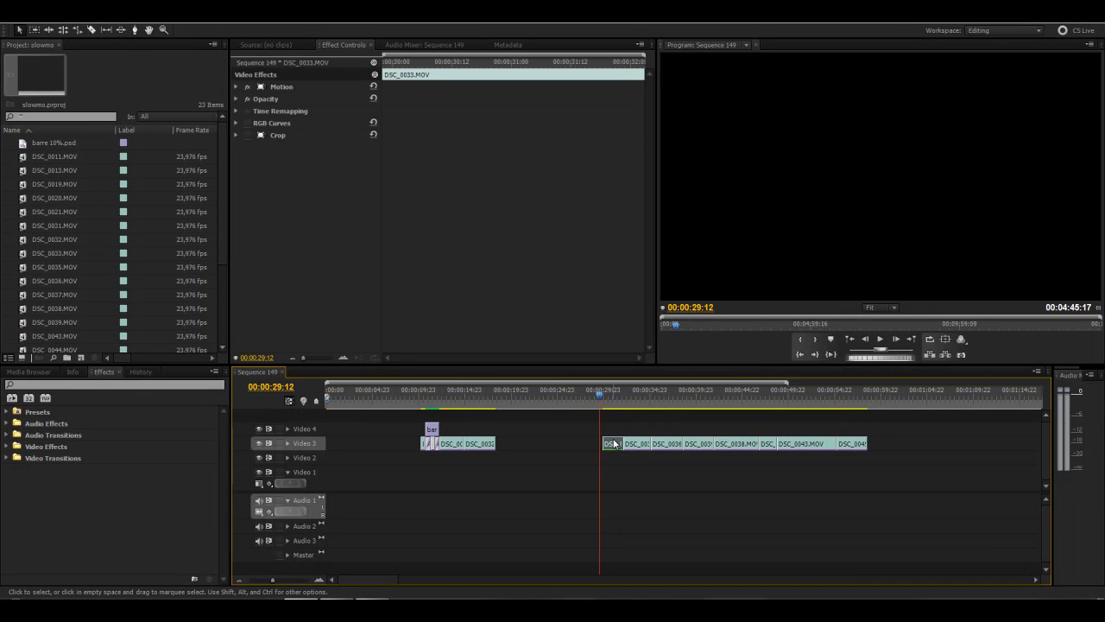
{"action": "left_click", "coordinate": [611, 399]}
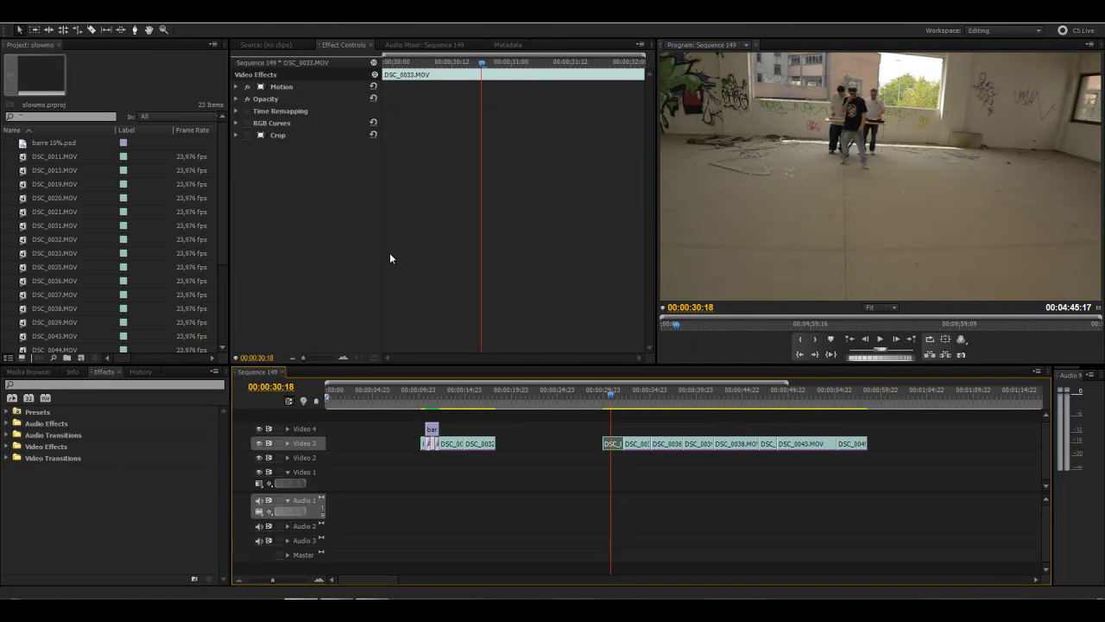
{"action": "left_click", "coordinate": [247, 123]}
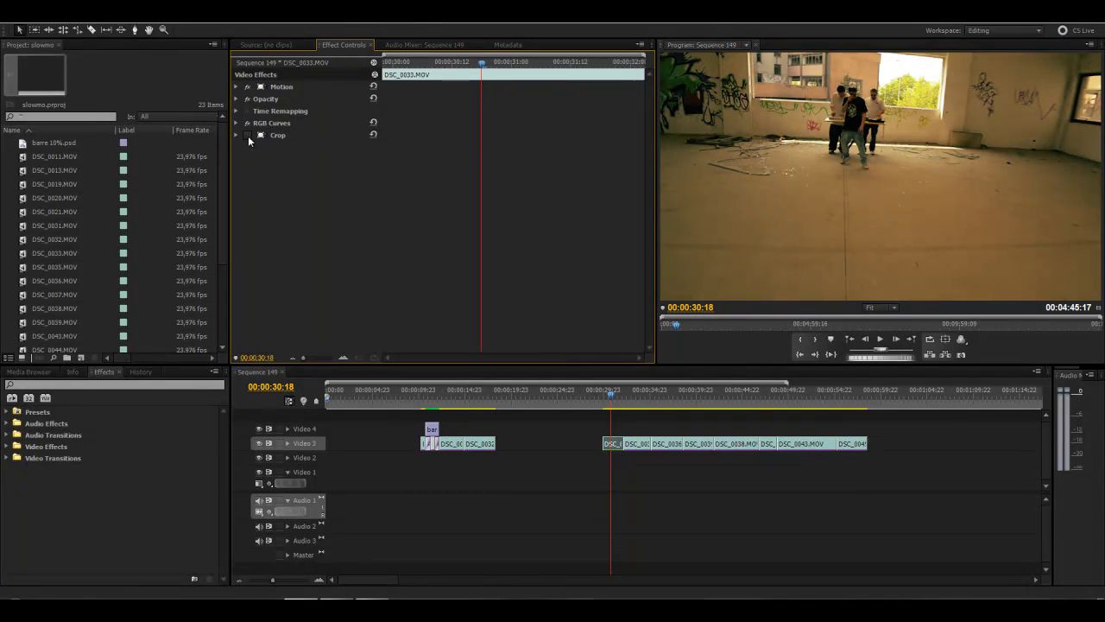
{"action": "left_click", "coordinate": [247, 136]}
- Enable the RGB Curves and Crop effects on clips DSC_0035.MOV and DSC_0036.MOV
{"action": "left_click", "coordinate": [640, 445]}
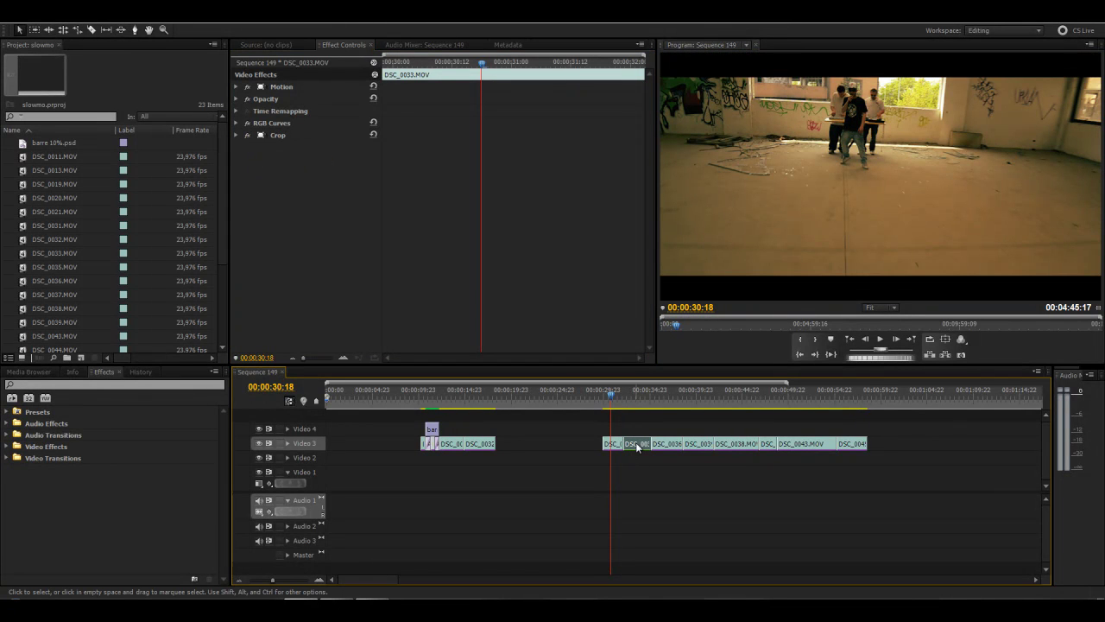
{"action": "left_click", "coordinate": [248, 123]}
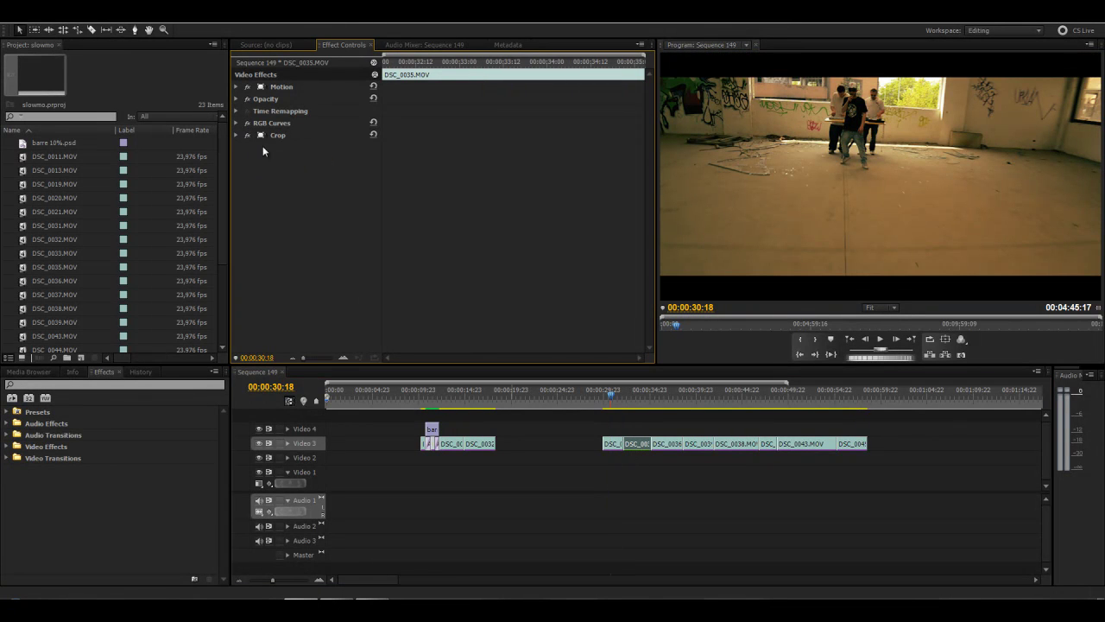
{"action": "left_click", "coordinate": [674, 445]}
{"action": "left_click", "coordinate": [248, 123]}
{"action": "left_click", "coordinate": [235, 134]}
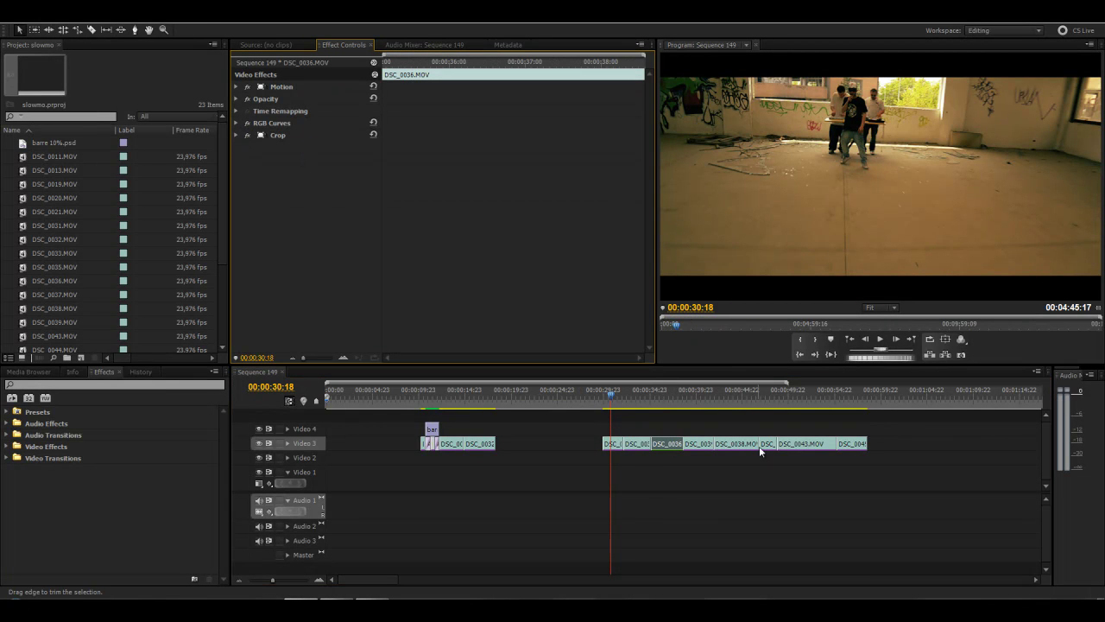
- Enable the RGB Curves and Crop effects on clips DSC_0039.MOV and DSC_0038.MOV
{"action": "left_click", "coordinate": [699, 443]}
{"action": "left_click", "coordinate": [246, 125]}
{"action": "left_click", "coordinate": [737, 443]}
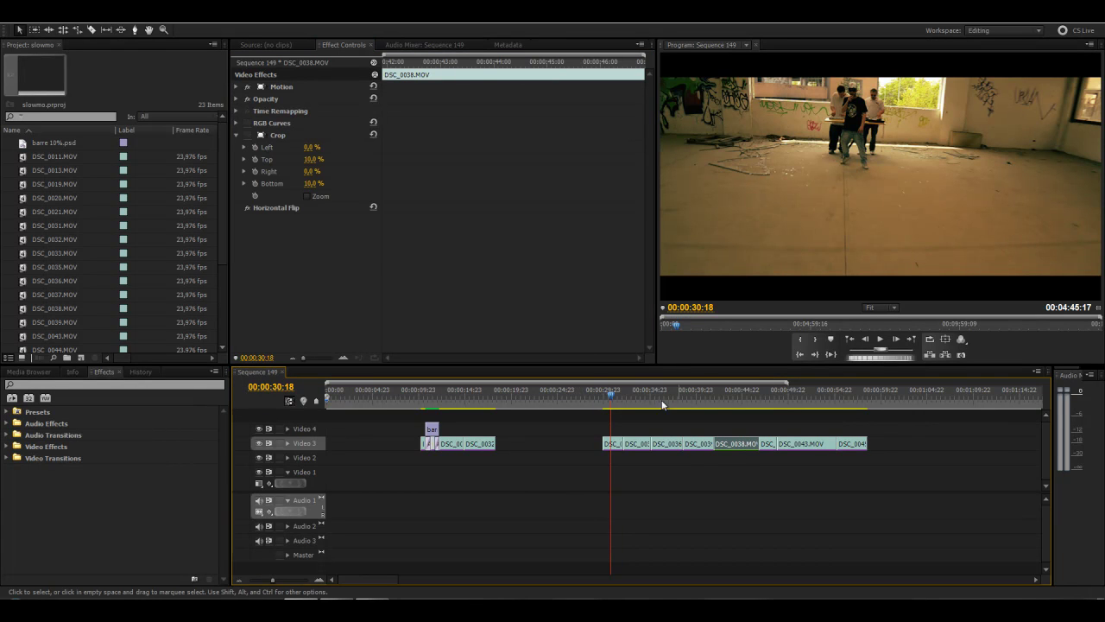
{"action": "left_click", "coordinate": [241, 127]}
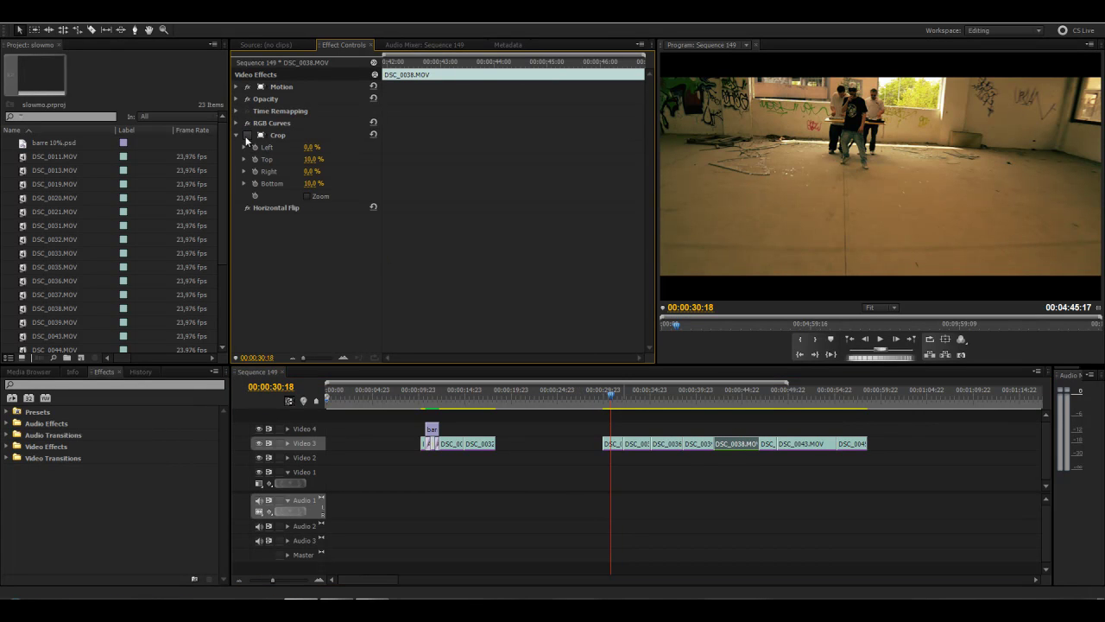
- Enable the RGB Curves and Crop effects on clips DSC_0037.MOV, DSC_0043.MOV and DSC_0045.MOV
{"action": "left_click", "coordinate": [771, 445]}
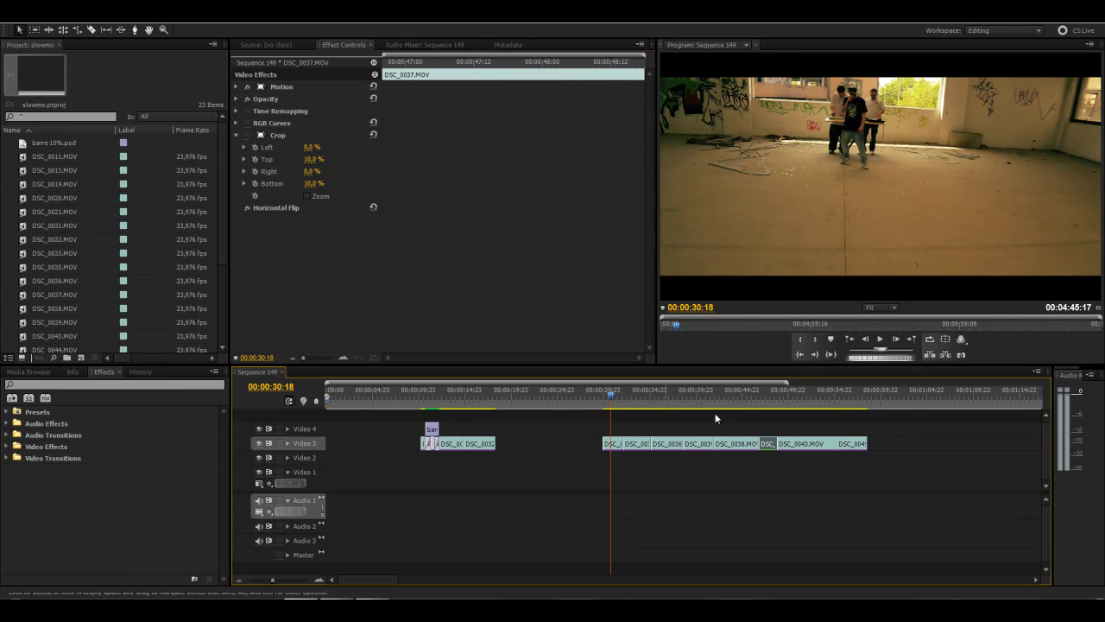
{"action": "left_click", "coordinate": [246, 127]}
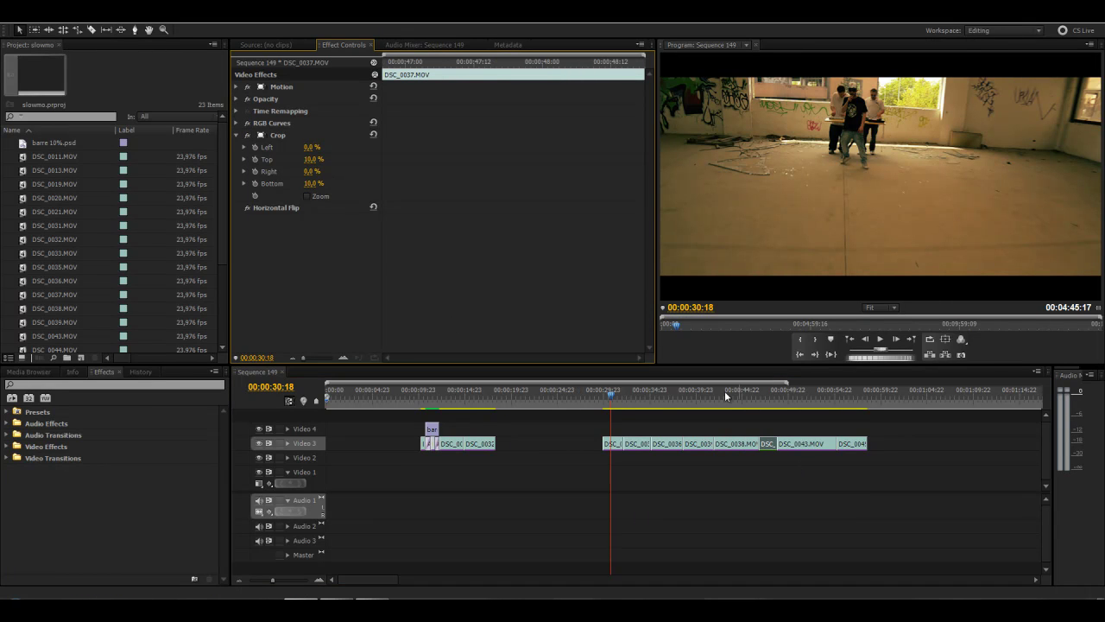
{"action": "left_click", "coordinate": [821, 443]}
{"action": "left_click", "coordinate": [252, 132]}
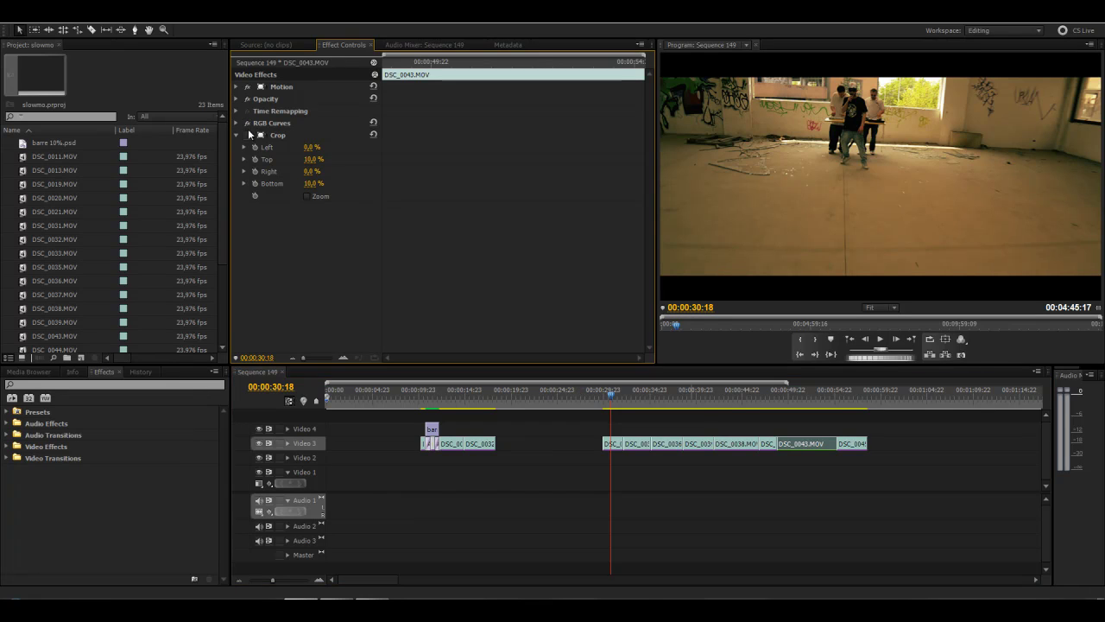
{"action": "left_click", "coordinate": [857, 444]}
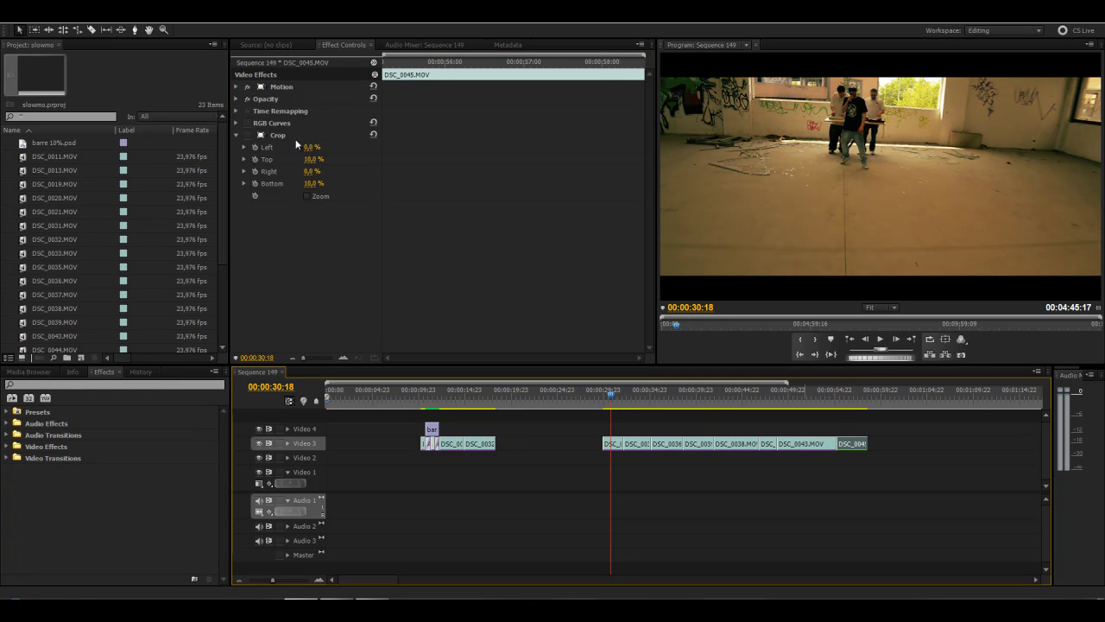
{"action": "left_click", "coordinate": [247, 128]}
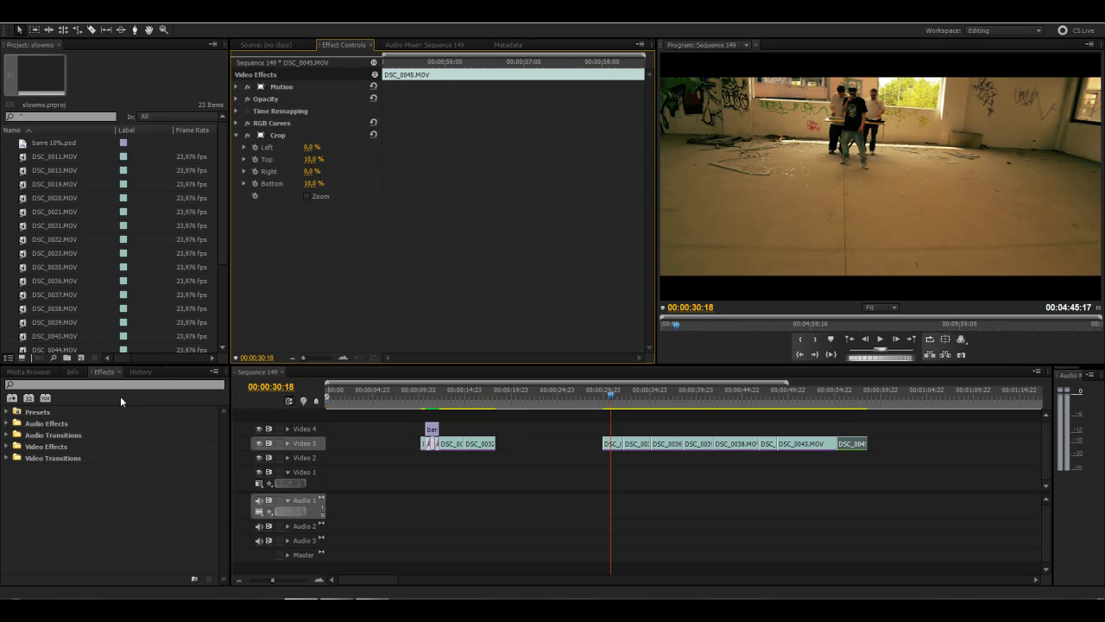
- Apply a Cross Dissolve video transition at the cut between DSC_0035.MOV and DSC_0036.MOV on Video 3
{"action": "left_click", "coordinate": [6, 458]}
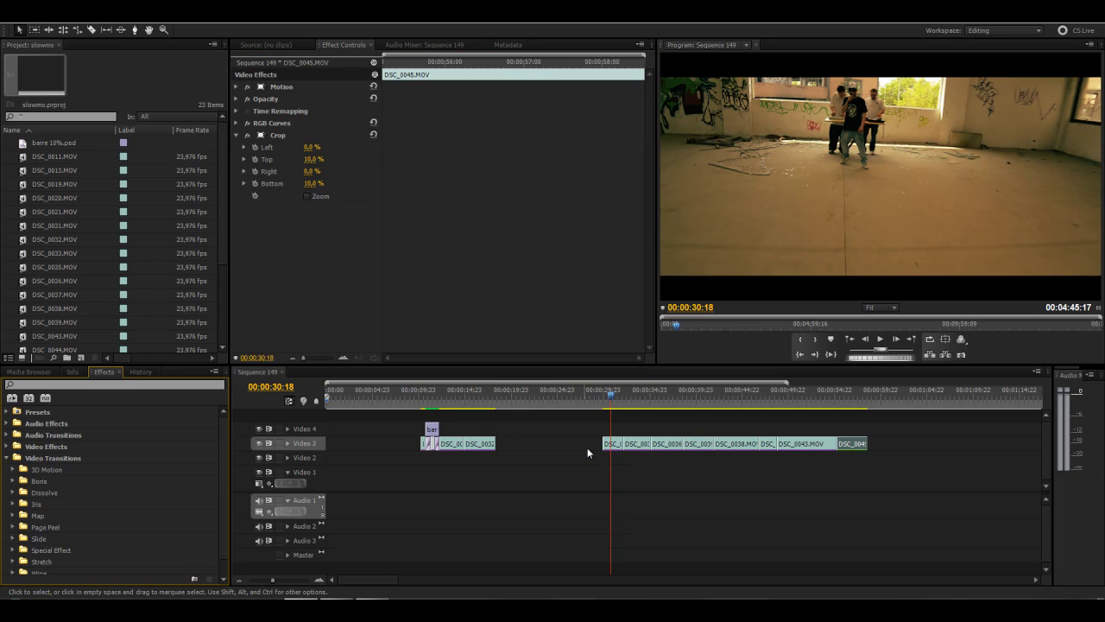
{"action": "left_click", "coordinate": [613, 395]}
{"action": "left_click_drag", "start_coordinate": [614, 395], "coordinate": [637, 395]}
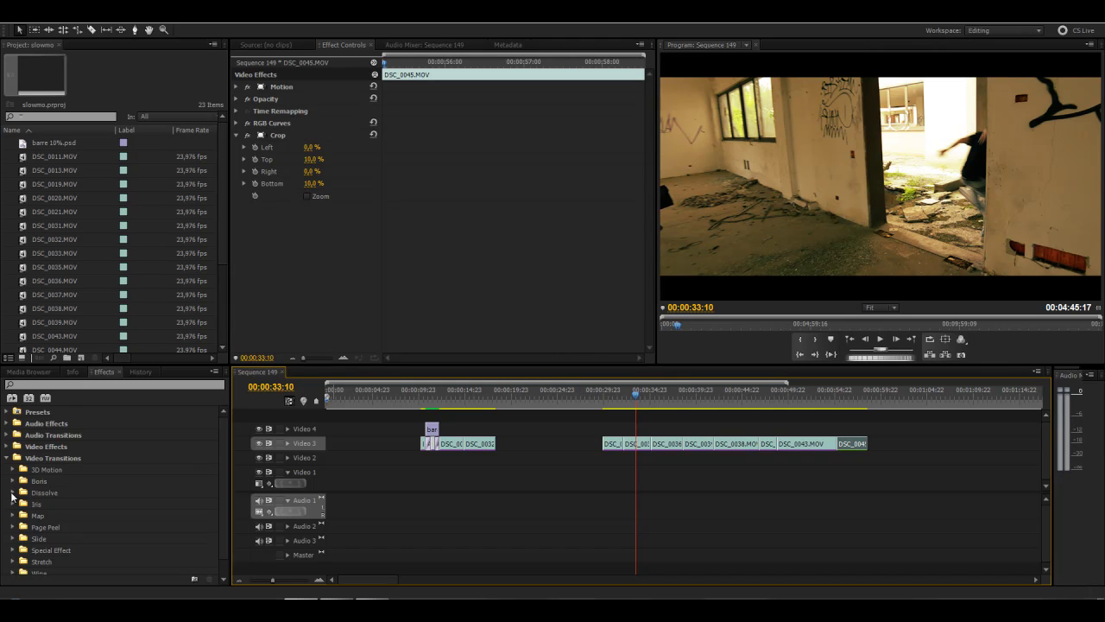
{"action": "left_click", "coordinate": [12, 493]}
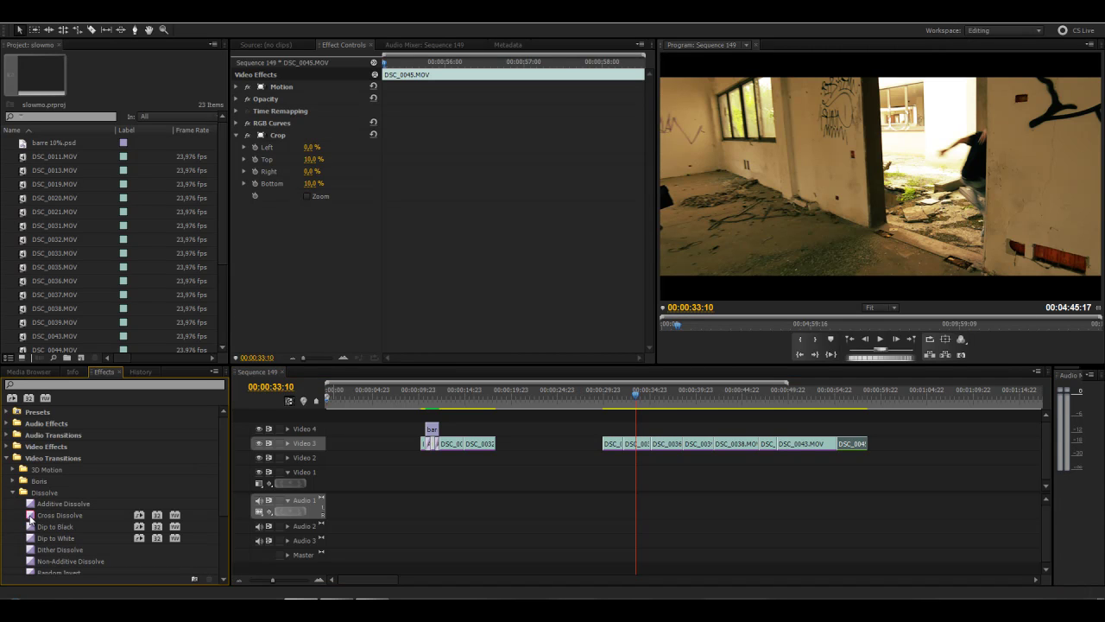
{"action": "left_click_drag", "start_coordinate": [31, 516], "coordinate": [384, 531]}
{"action": "left_click_drag", "start_coordinate": [651, 443], "coordinate": [652, 444]}
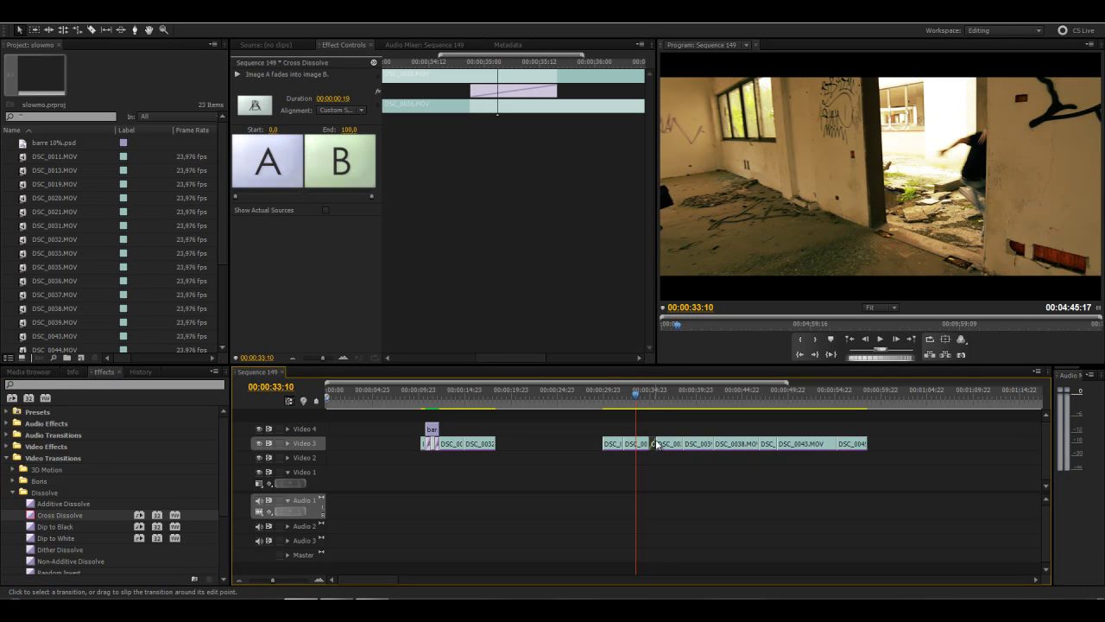
- Shorten the Cross Dissolve between DSC_0035.MOV and DSC_0036.MOV to a duration of 00:00:00:11 and play it back
{"action": "left_click_drag", "start_coordinate": [557, 90], "coordinate": [521, 90]}
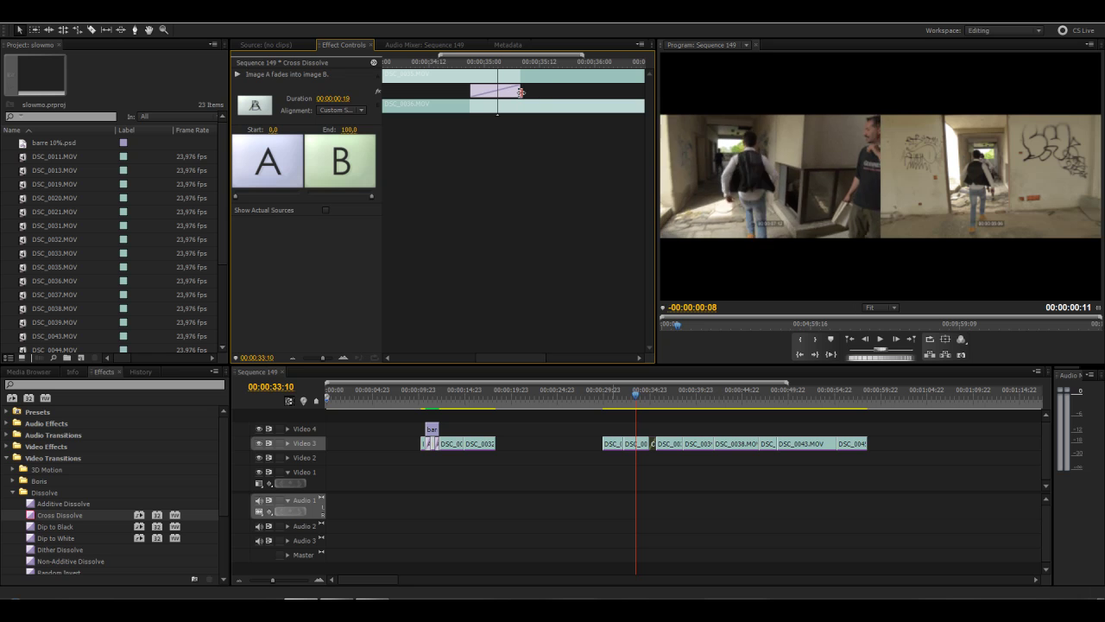
{"action": "mouse_move", "coordinate": [639, 395]}
{"action": "left_mouse_down"}
{"action": "mouse_move", "coordinate": [663, 404]}
{"action": "mouse_move", "coordinate": [649, 404]}
{"action": "left_mouse_up"}
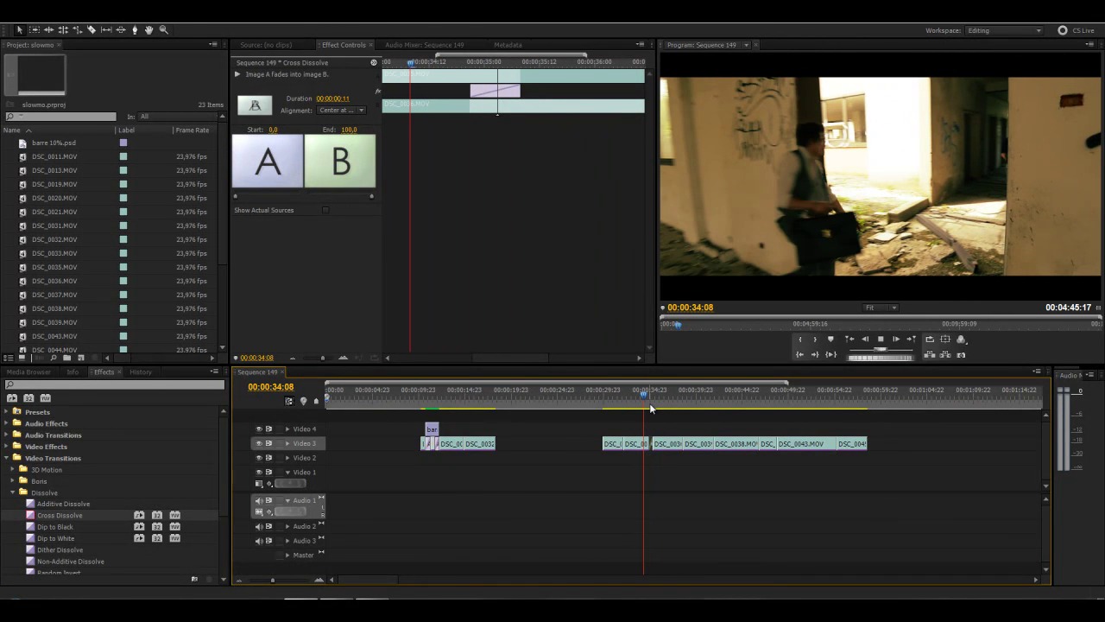
{"action": "key", "text": "space"}
{"action": "key", "text": "space"}
- Apply a Cross Dissolve at the cut between DSC_0043.MOV and DSC_0045.MOV and move the playhead to 00:00:54:10
{"action": "left_click_drag", "start_coordinate": [59, 515], "coordinate": [93, 517]}
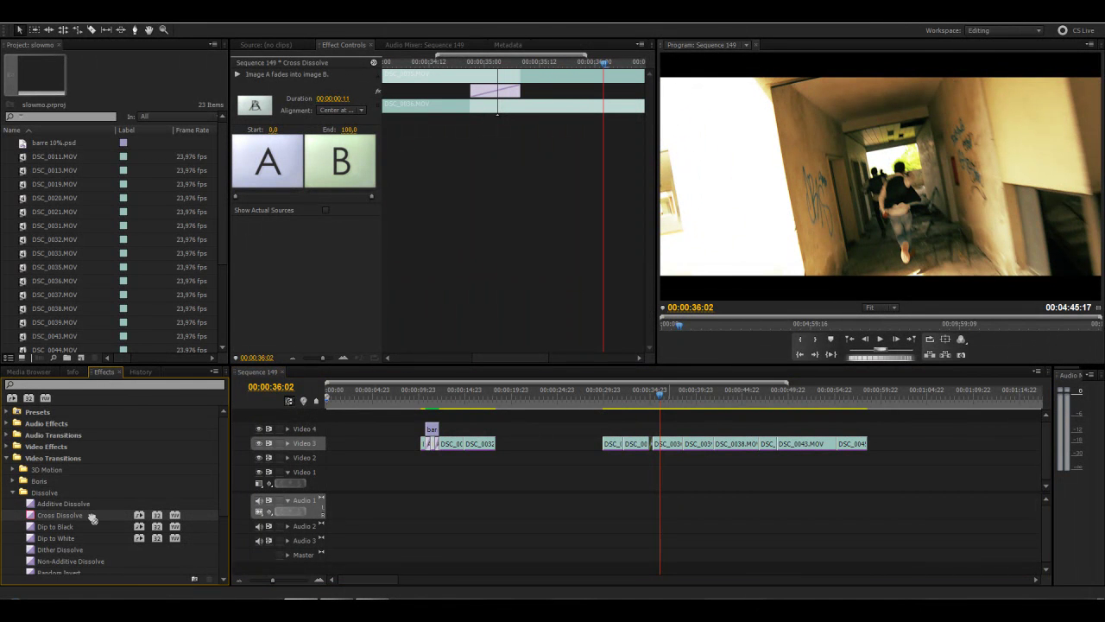
{"action": "left_click_drag", "start_coordinate": [838, 446], "coordinate": [837, 445]}
{"action": "left_click", "coordinate": [831, 397]}
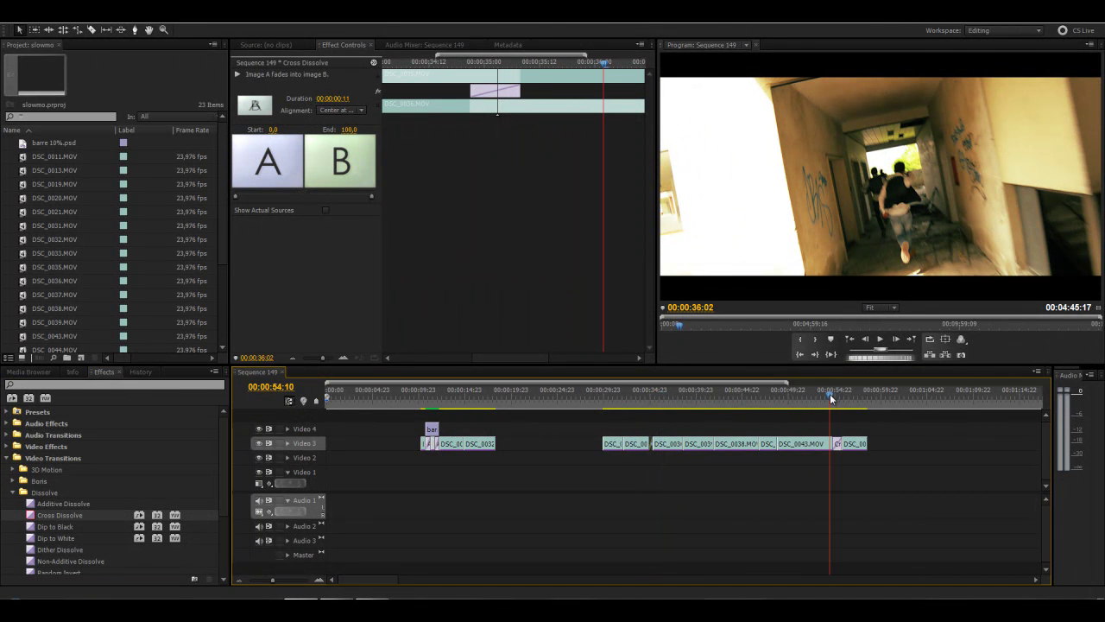
- Play back the Cross Dissolve between DSC_0043.MOV and DSC_0045.MOV, replaying it from just before the cut
{"action": "key", "text": "space"}
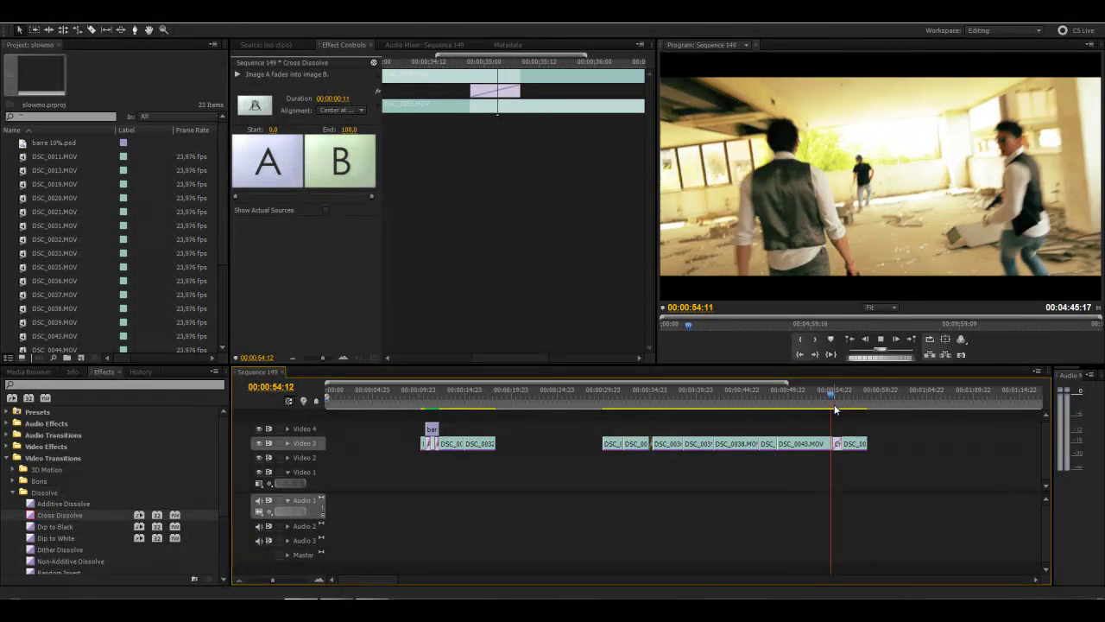
{"action": "key", "text": "space"}
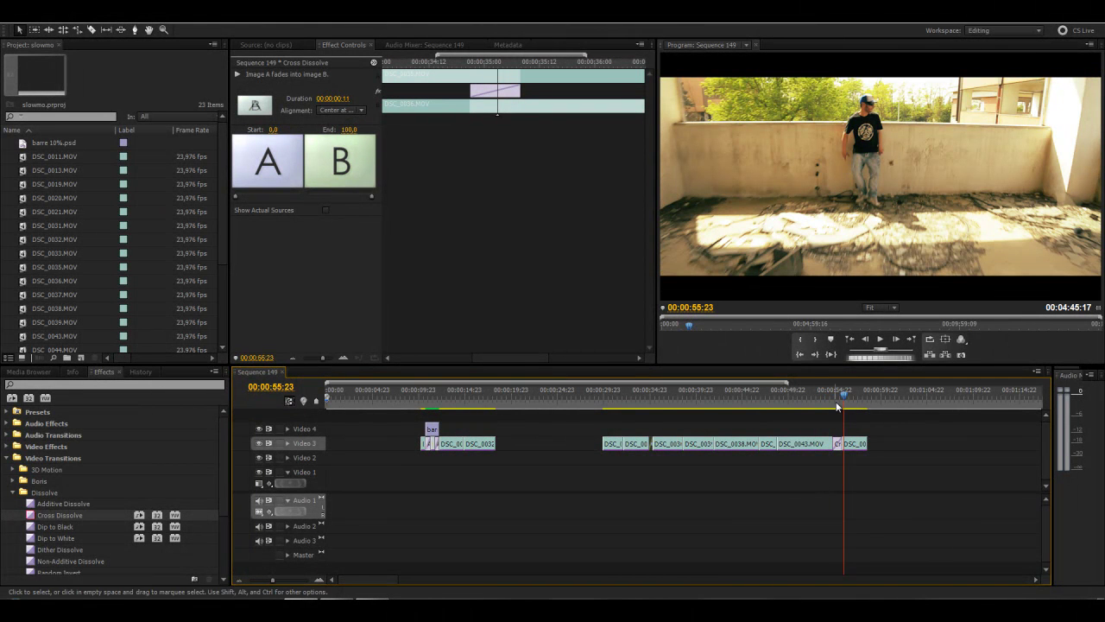
{"action": "left_click", "coordinate": [826, 400]}
{"action": "left_click_drag", "start_coordinate": [798, 395], "coordinate": [825, 398]}
{"action": "key", "text": "space"}
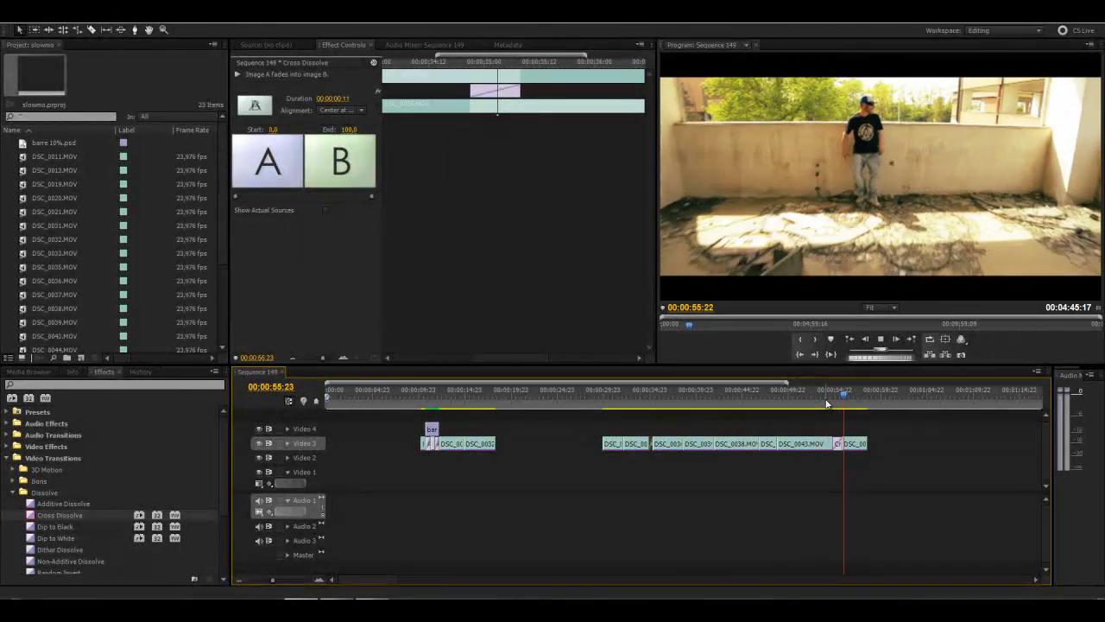
- Play the chase sequence on Video 3 from just before its first clip through the end of DSC_0045.MOV
{"action": "left_click", "coordinate": [598, 398]}
{"action": "mouse_move", "coordinate": [597, 398]}
{"action": "left_mouse_down"}
{"action": "mouse_move", "coordinate": [846, 398]}
{"action": "mouse_move", "coordinate": [683, 398]}
{"action": "mouse_move", "coordinate": [600, 414]}
{"action": "left_mouse_up"}
{"action": "left_click", "coordinate": [737, 344]}
{"action": "key", "text": "space"}
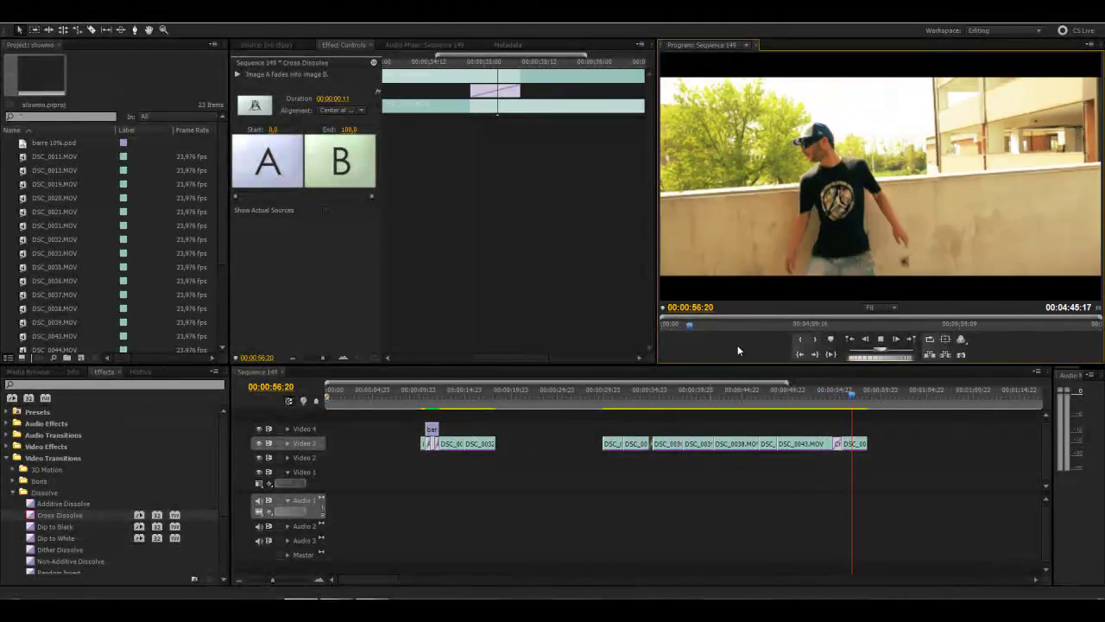
{"action": "key", "text": "space"}
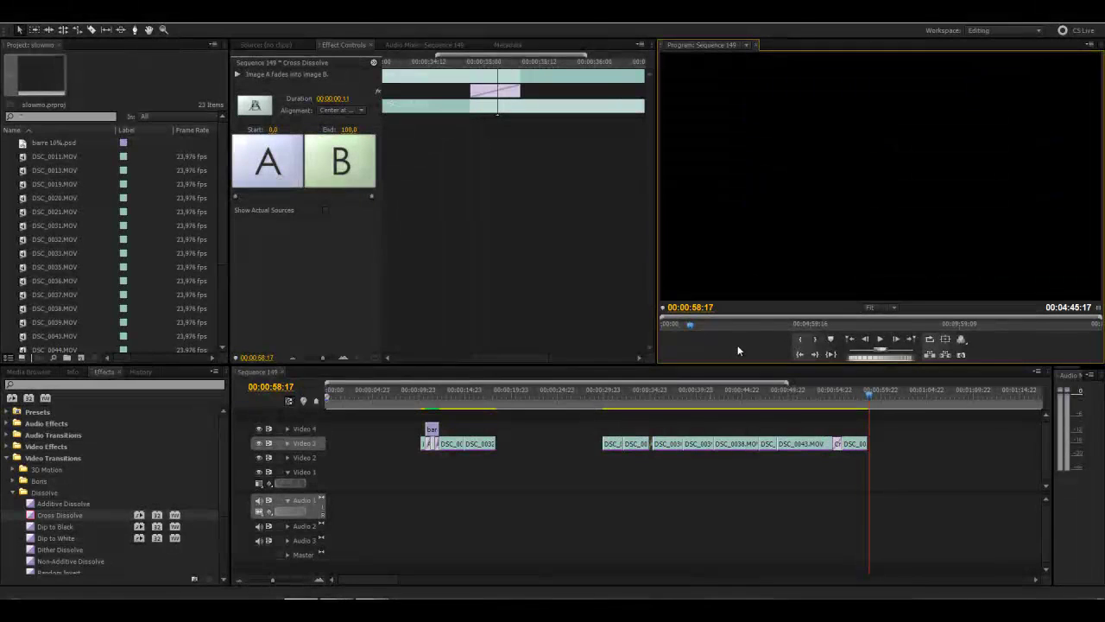
- Scrub through the chase clips on Video 3 up to 00:00:50:09 to examine the movement direction and continuity at each cut
{"action": "left_click", "coordinate": [616, 403]}
{"action": "left_click_drag", "start_coordinate": [616, 404], "coordinate": [651, 403]}
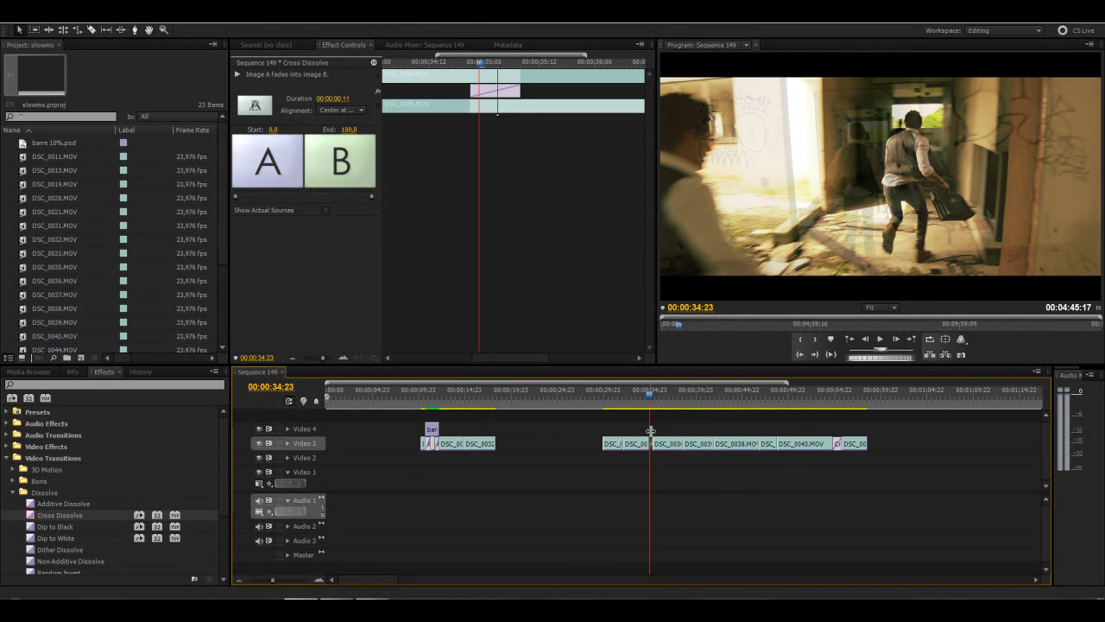
{"action": "left_click", "coordinate": [639, 397]}
{"action": "left_click_drag", "start_coordinate": [639, 398], "coordinate": [679, 377]}
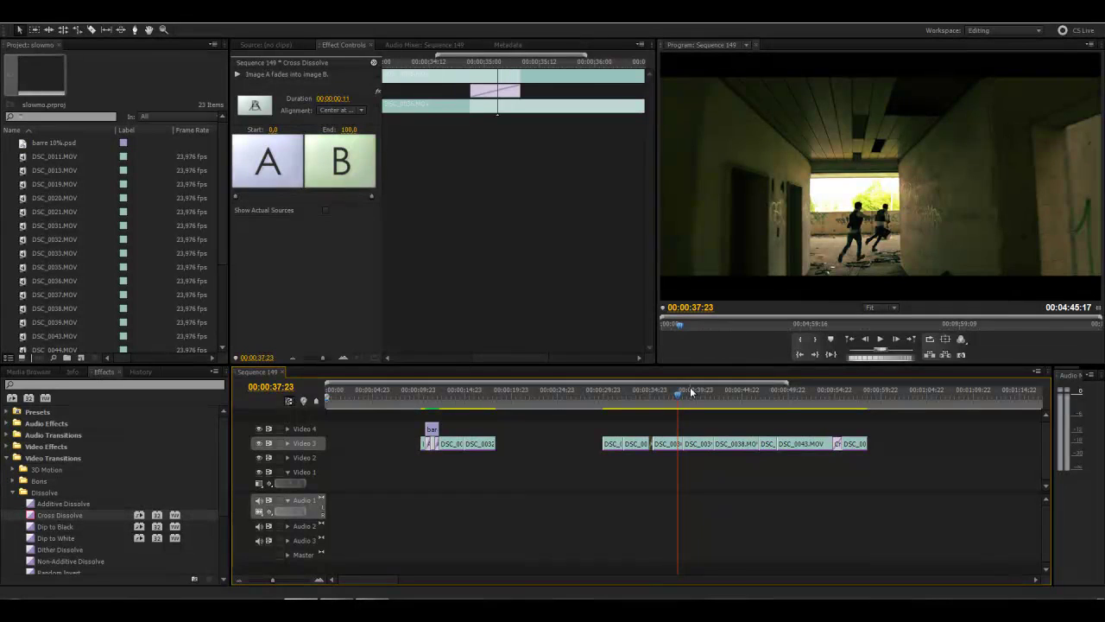
{"action": "left_click_drag", "start_coordinate": [679, 399], "coordinate": [701, 396]}
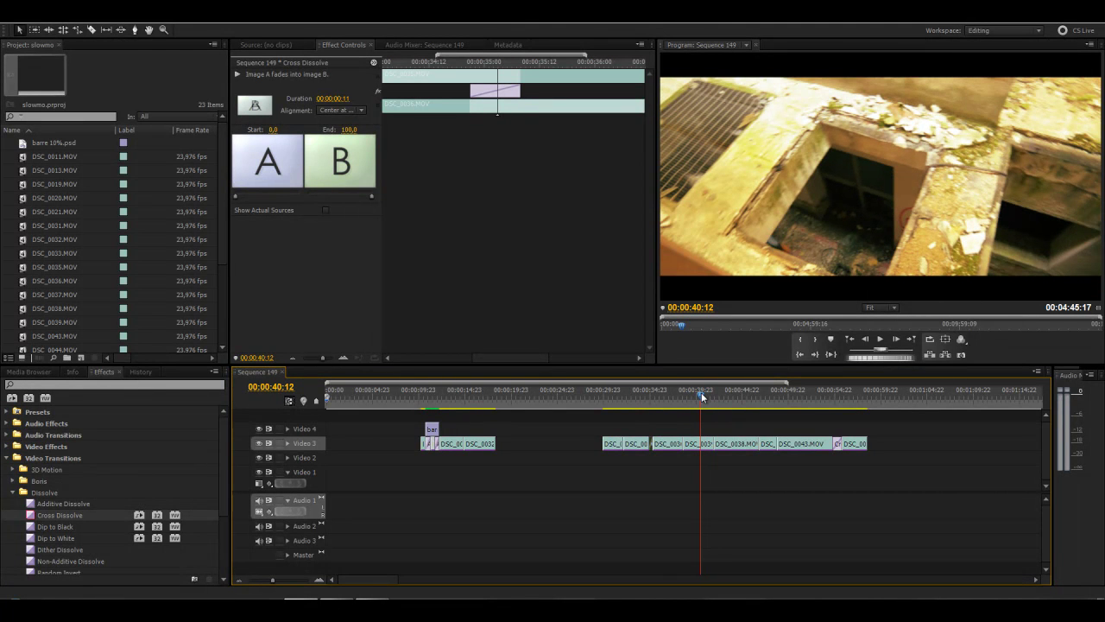
{"action": "left_click_drag", "start_coordinate": [701, 396], "coordinate": [725, 398]}
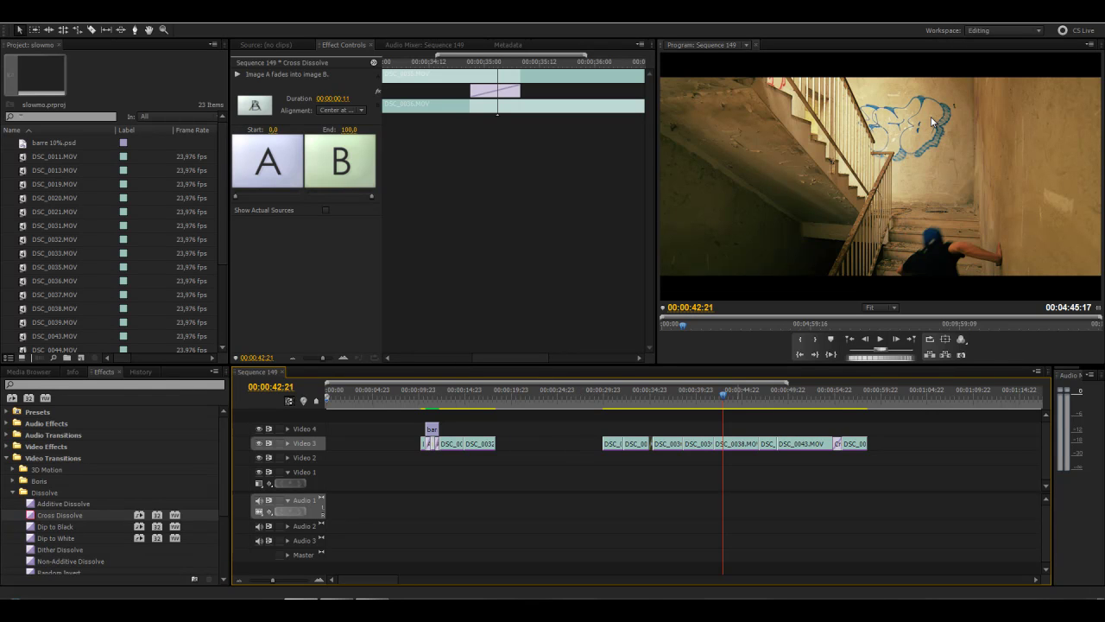
{"action": "left_click", "coordinate": [728, 396]}
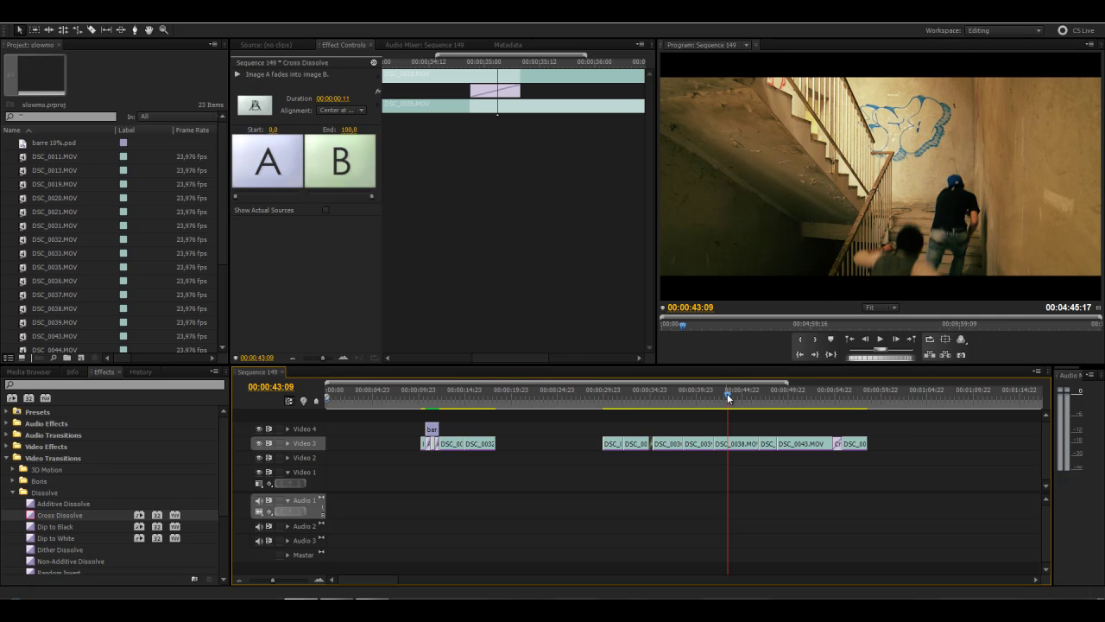
{"action": "left_click_drag", "start_coordinate": [730, 397], "coordinate": [767, 402]}
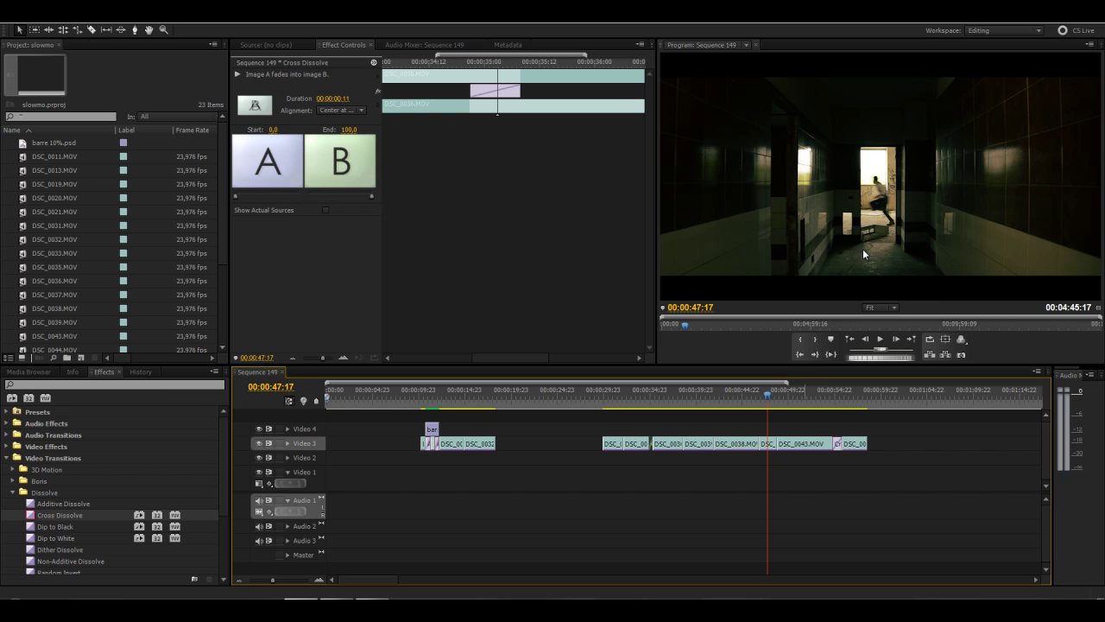
{"action": "left_click", "coordinate": [767, 399]}
{"action": "left_click_drag", "start_coordinate": [769, 399], "coordinate": [792, 413]}
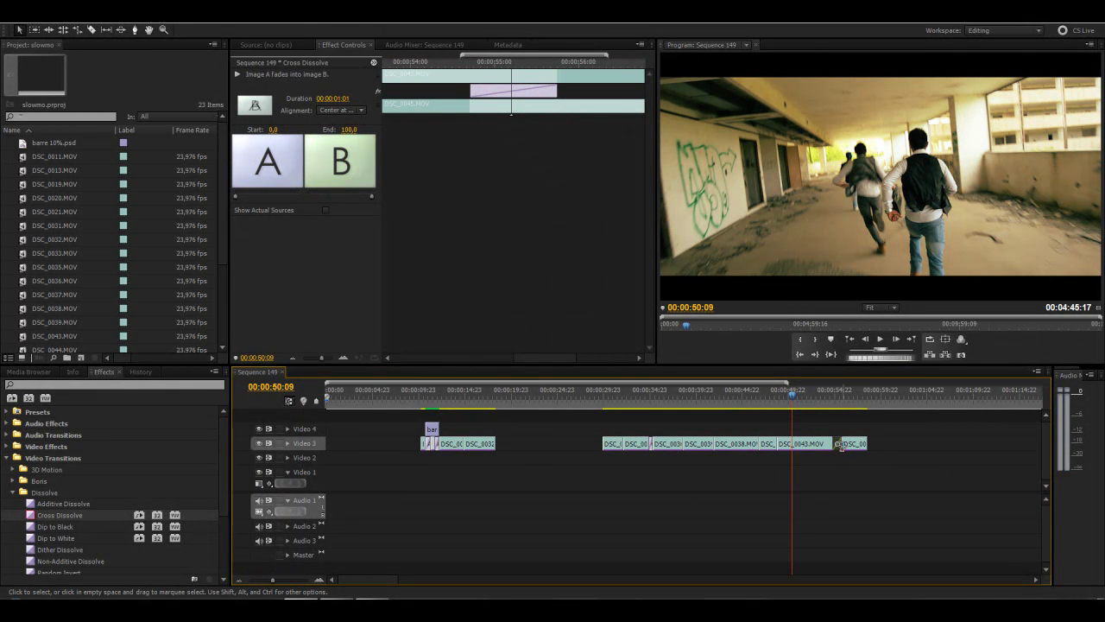
- Delete the Cross Dissolves at the DSC_0035/DSC_0036 and DSC_0043/DSC_0045 cuts on Video 3
{"action": "key", "text": "Delete"}
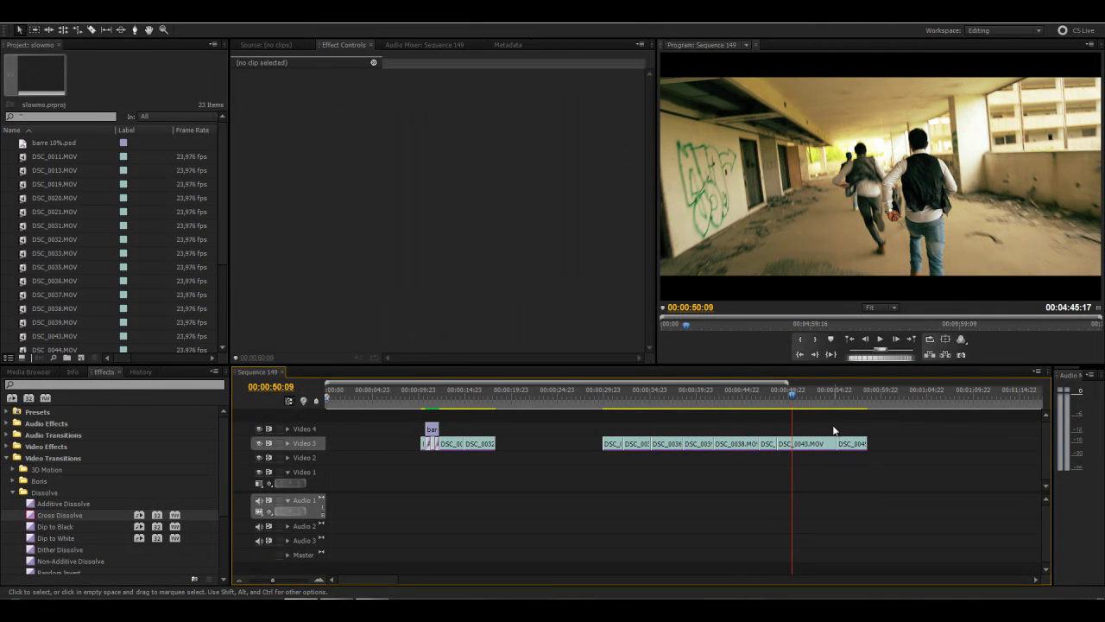
{"action": "left_click", "coordinate": [592, 443]}
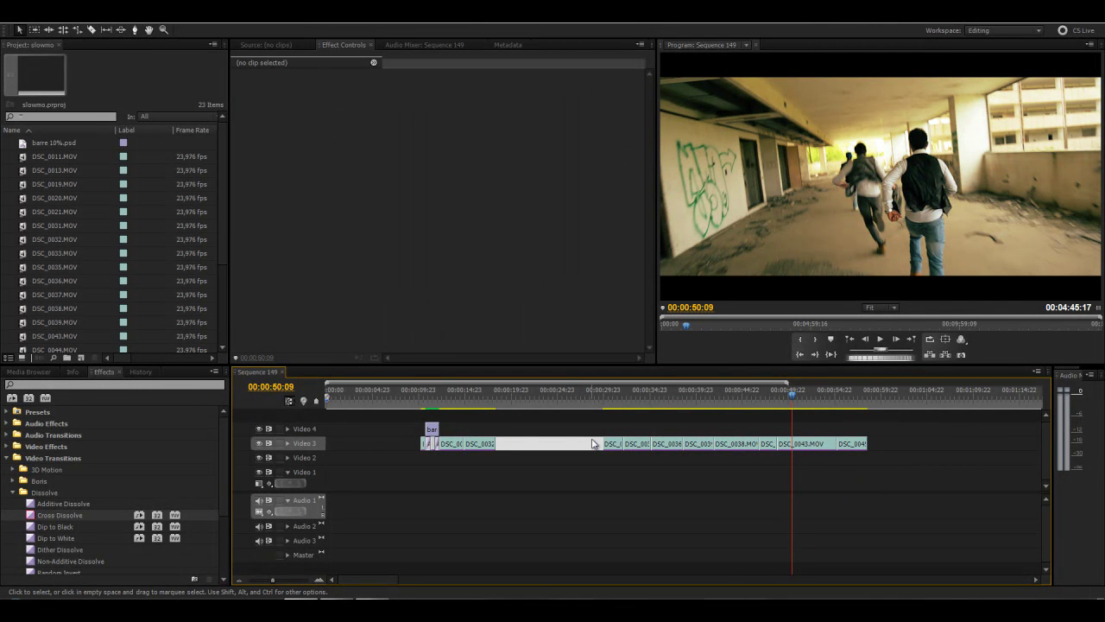
{"action": "left_click", "coordinate": [888, 443]}
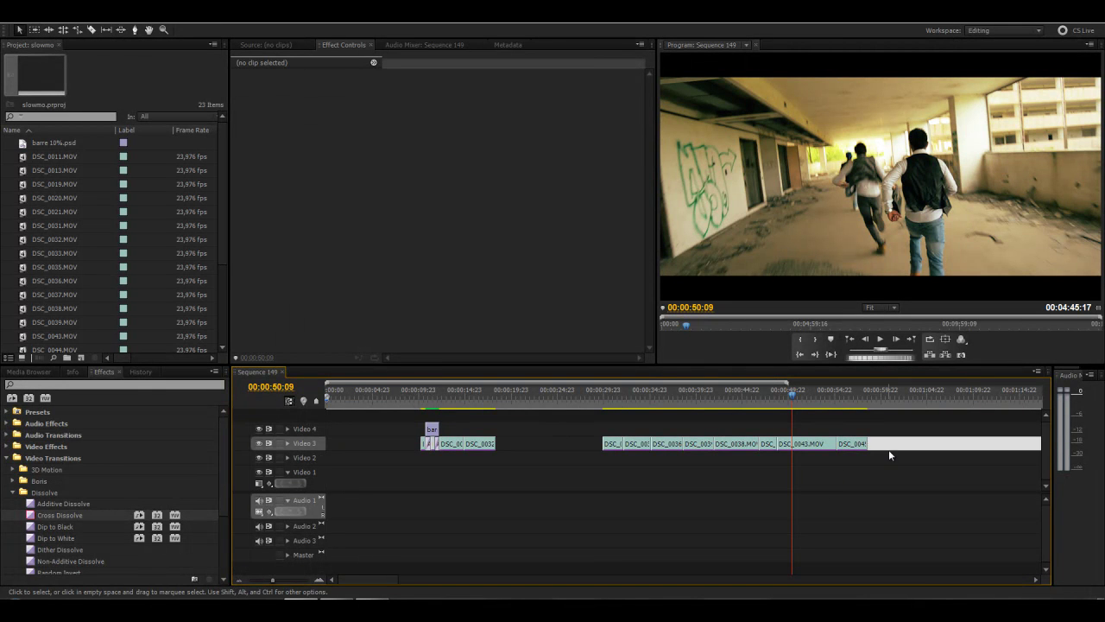
{"action": "left_click", "coordinate": [574, 445]}
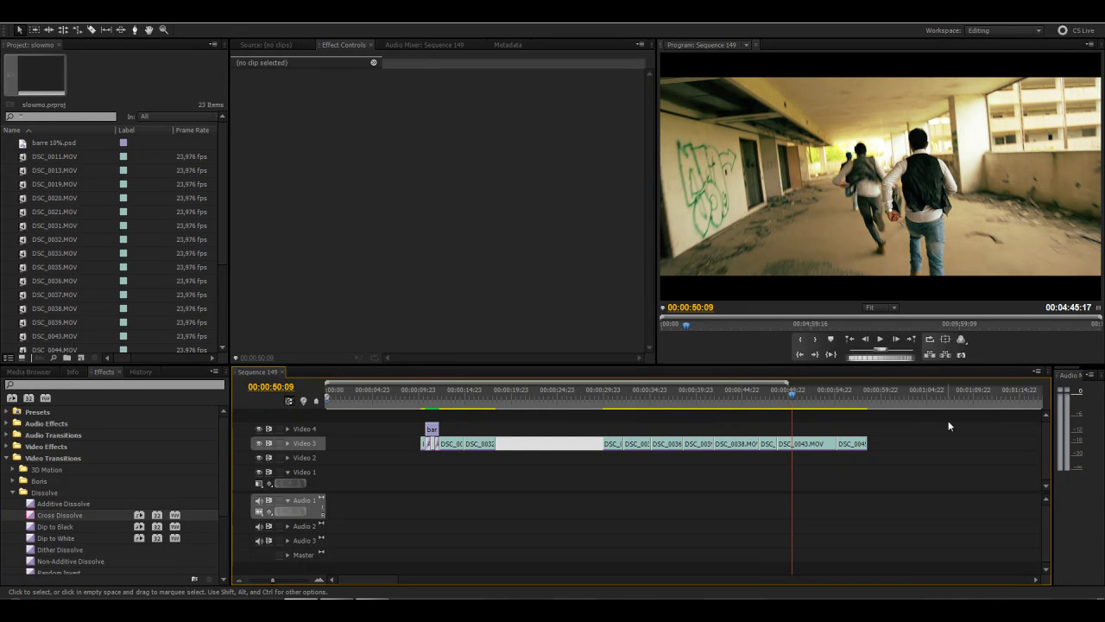
{"action": "left_click", "coordinate": [894, 448]}
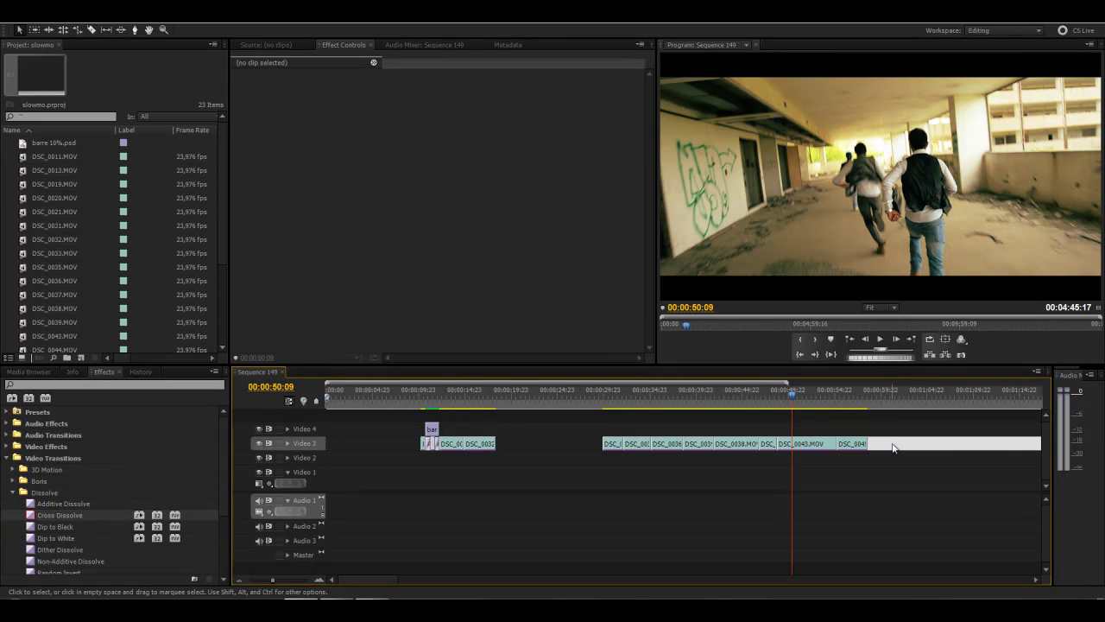
{"action": "left_click", "coordinate": [782, 428]}
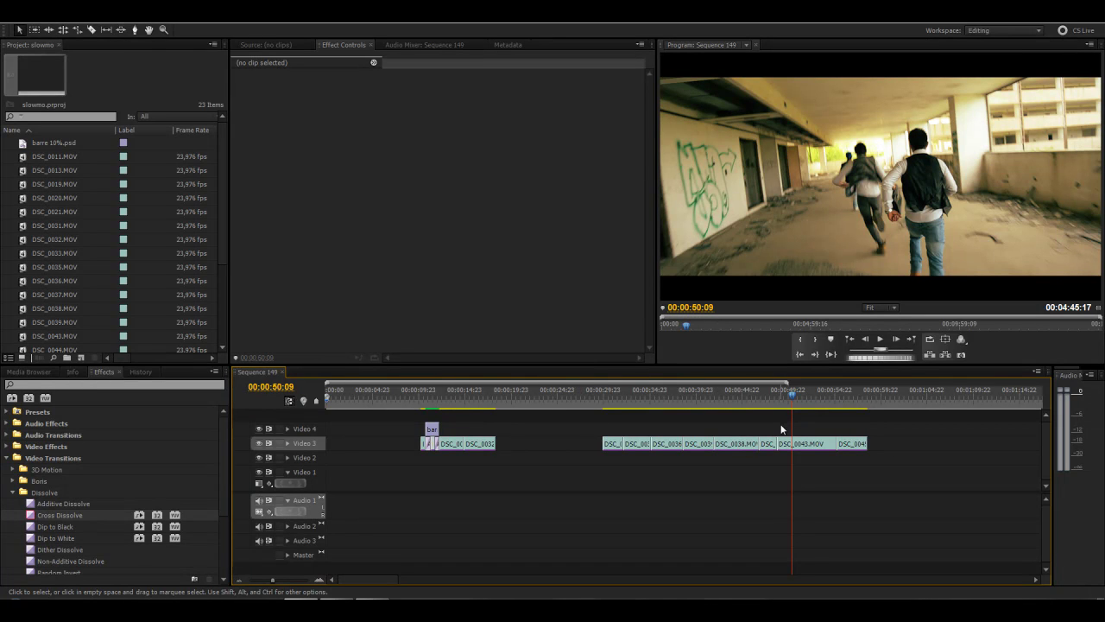
{"action": "left_click", "coordinate": [553, 450]}
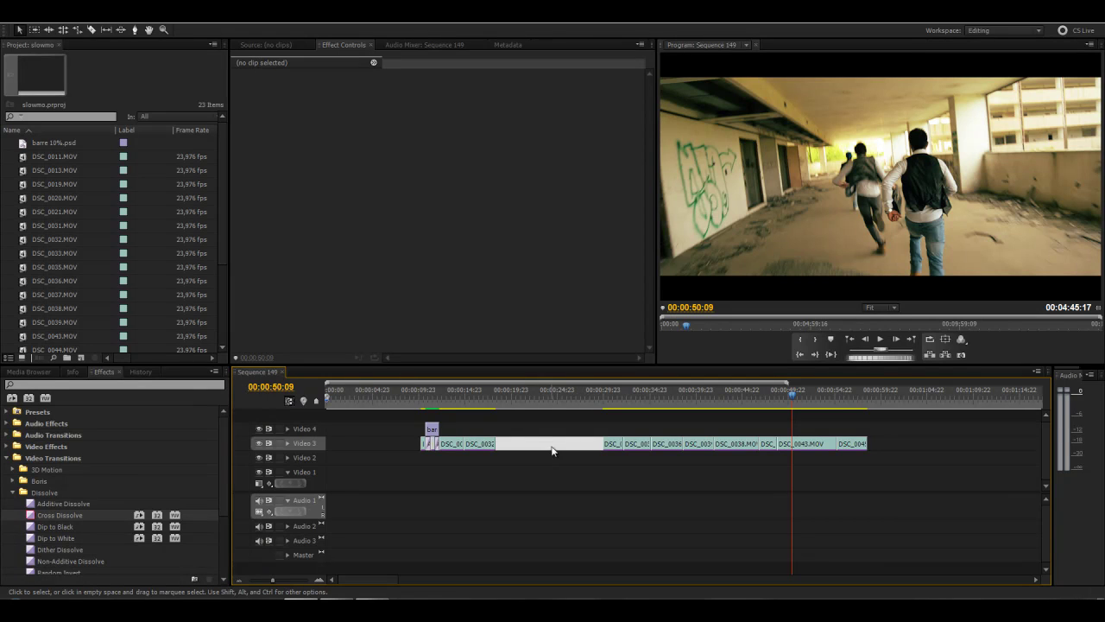
{"action": "left_click", "coordinate": [629, 429]}
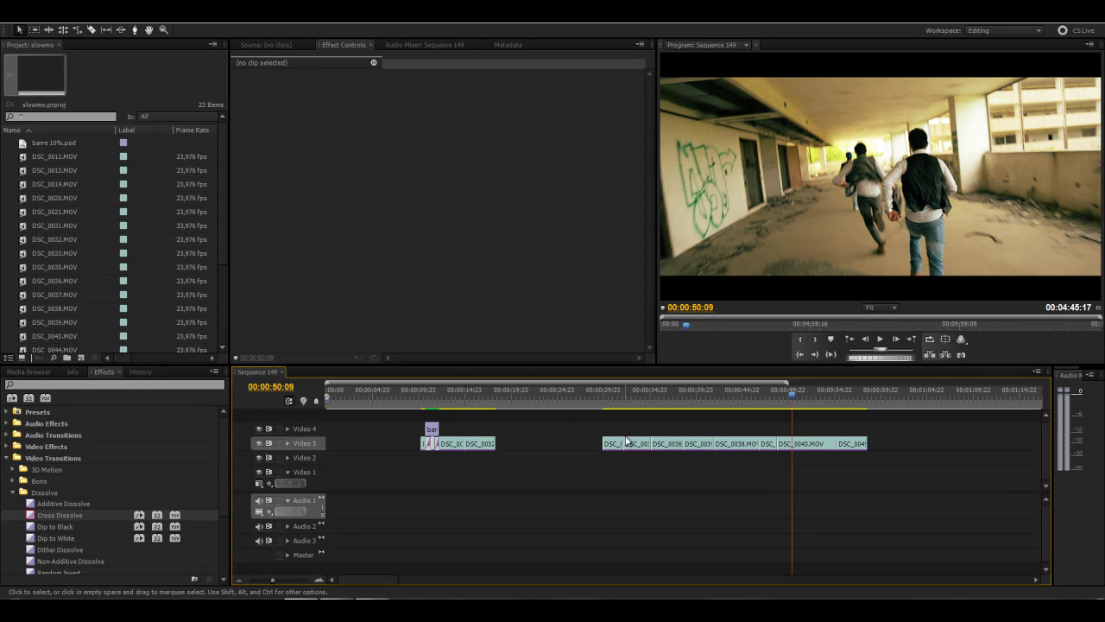
- Scrub the opening chase clips up to 00:00:36:23 and back to the start of the sequence to examine the plain cuts
{"action": "left_click", "coordinate": [620, 396]}
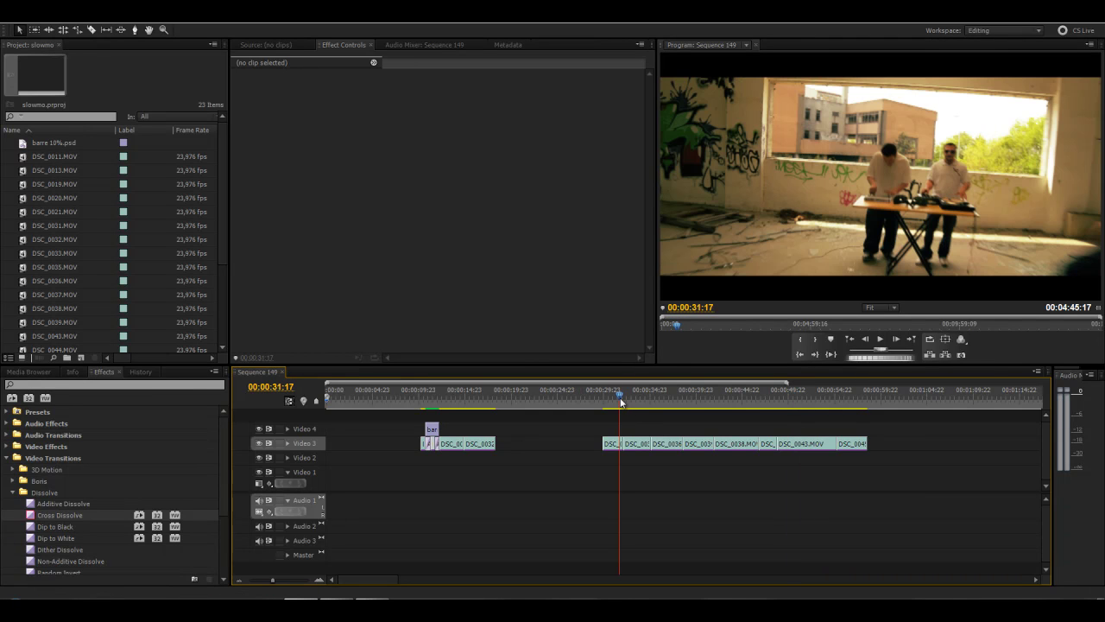
{"action": "left_click_drag", "start_coordinate": [620, 402], "coordinate": [668, 396]}
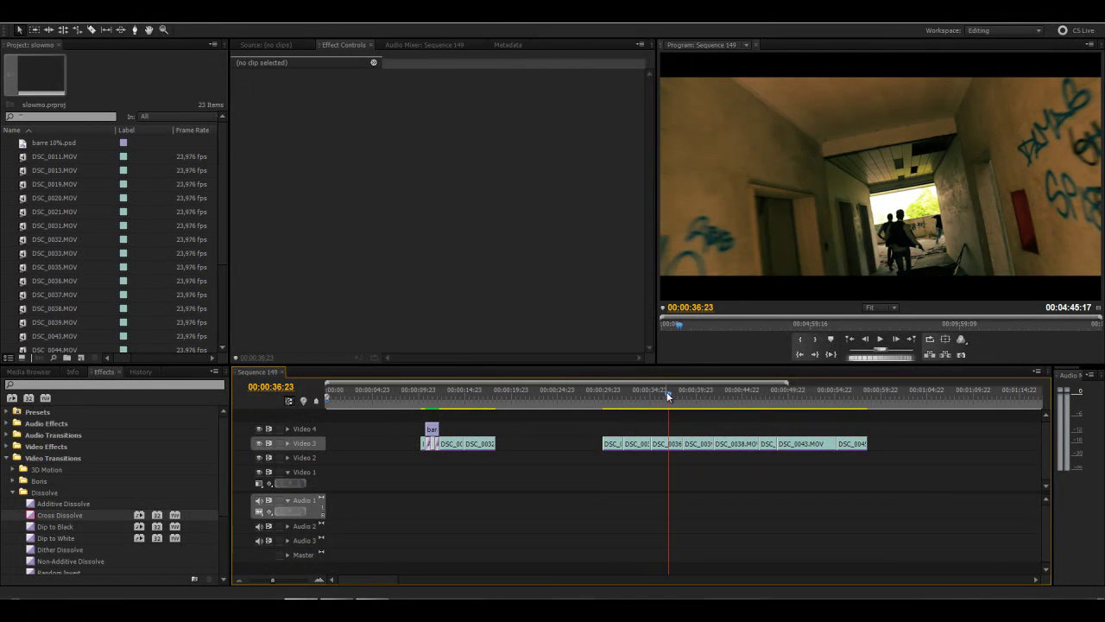
{"action": "left_click_drag", "start_coordinate": [668, 396], "coordinate": [607, 399]}
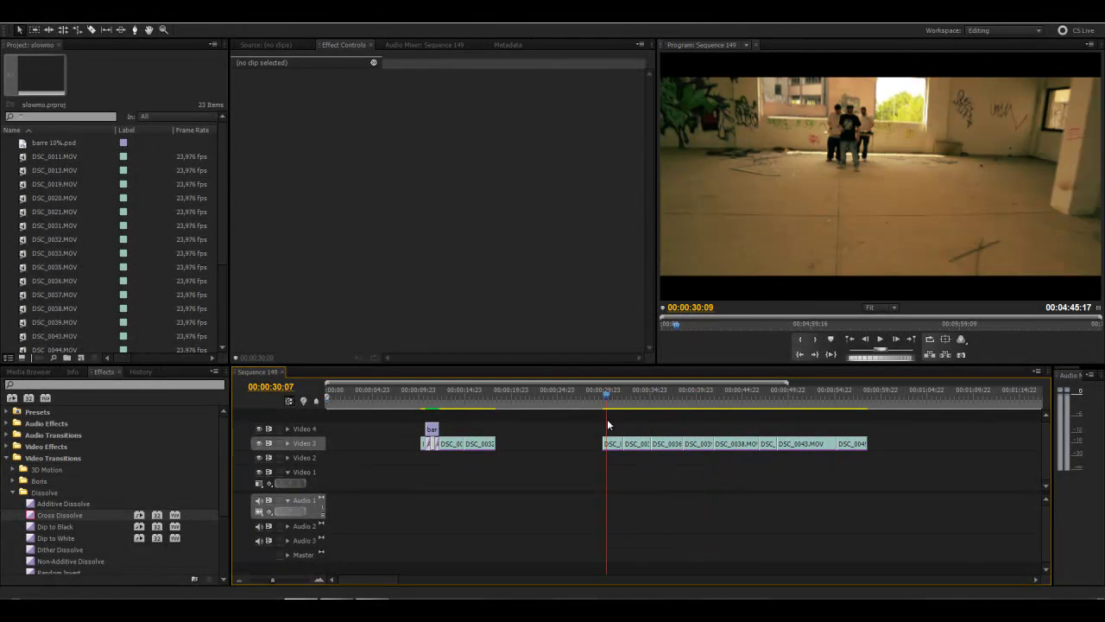